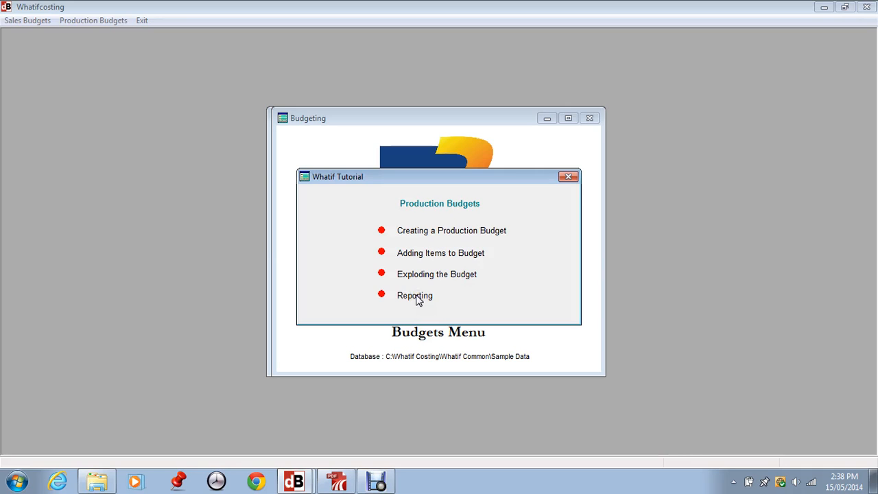
Step: Dismiss the Whatif production budgets tutorial and open the Production Budgets list
click(568, 177)
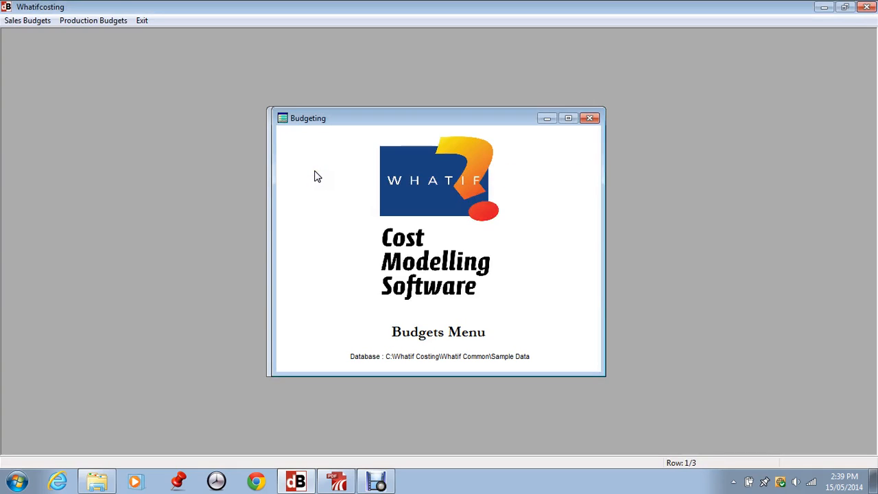
click(78, 21)
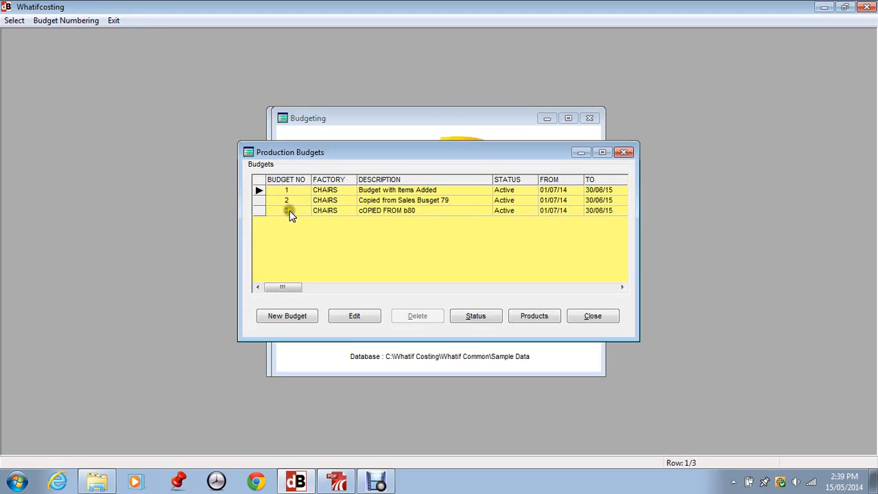
Step: Start a new budget to bring up the Production Budget Creation Method dialog
click(300, 316)
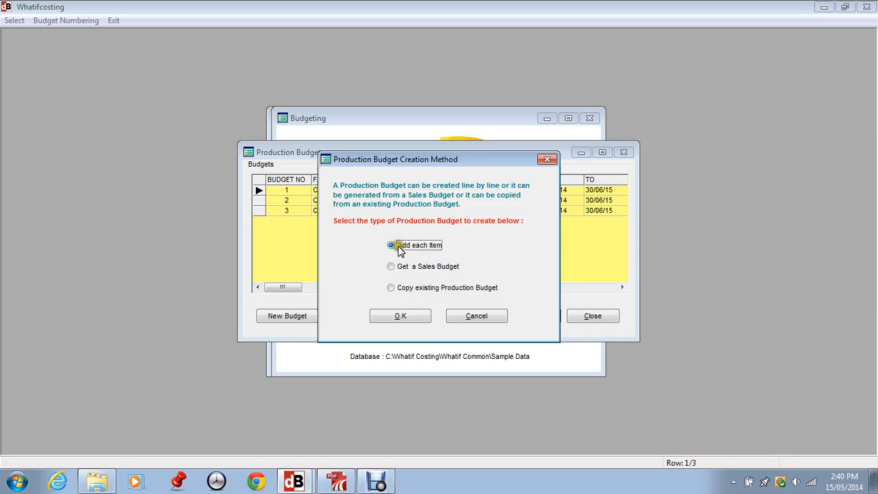
Step: Create budget 4 item by item, described 'Description', running 01/07/14 to 30/06/15
click(399, 316)
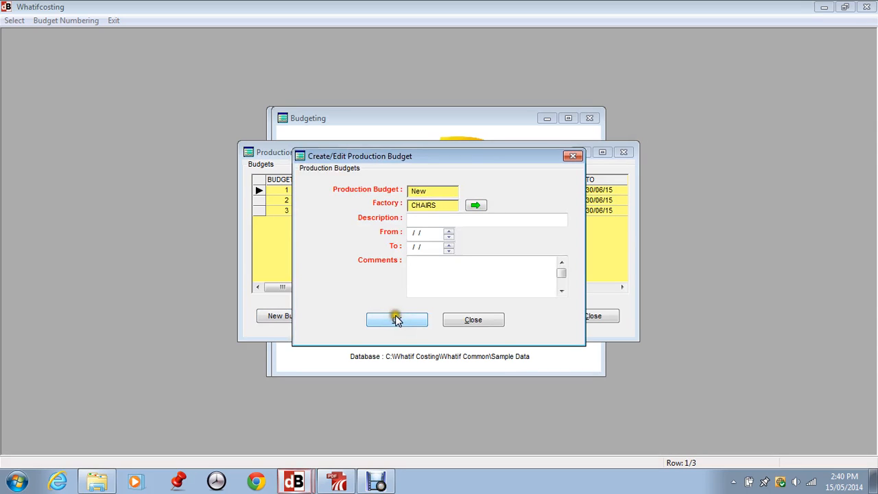
click(421, 231)
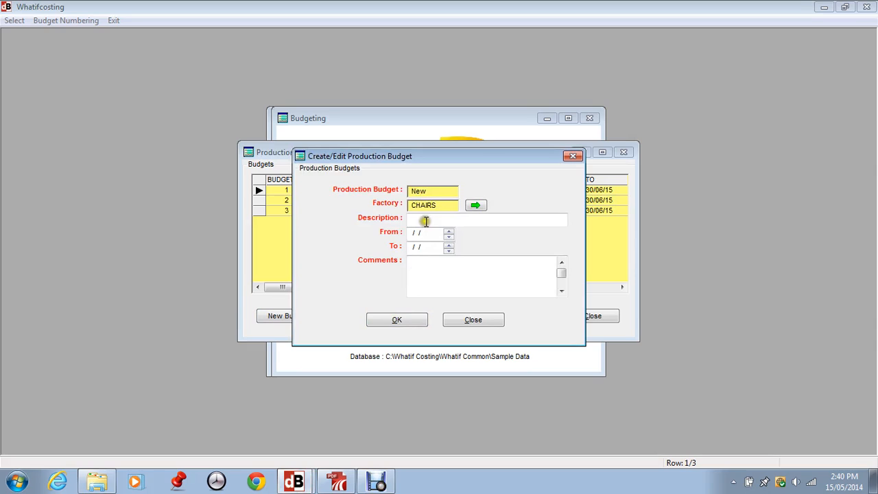
click(419, 218)
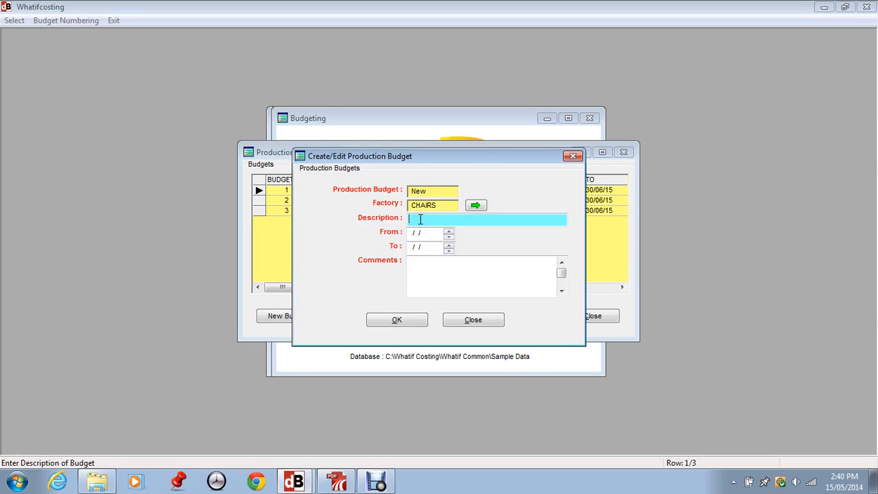
text(Description)
click(451, 234)
text(0107)
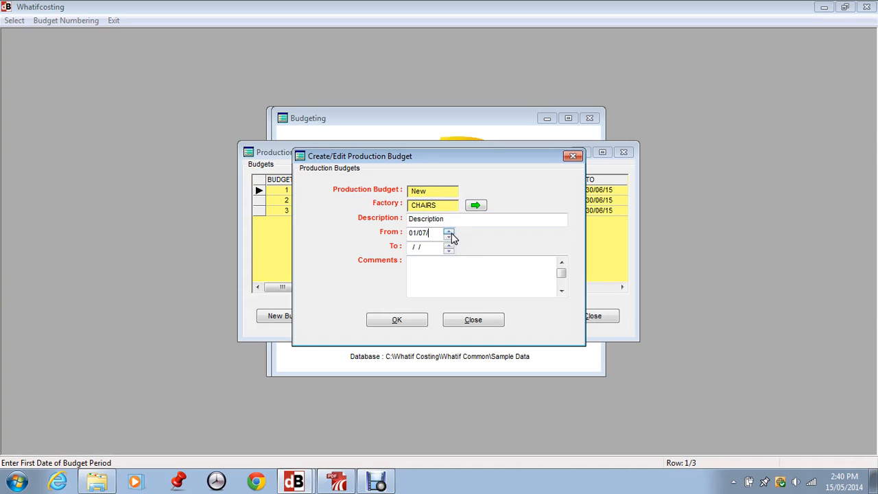
text(14)
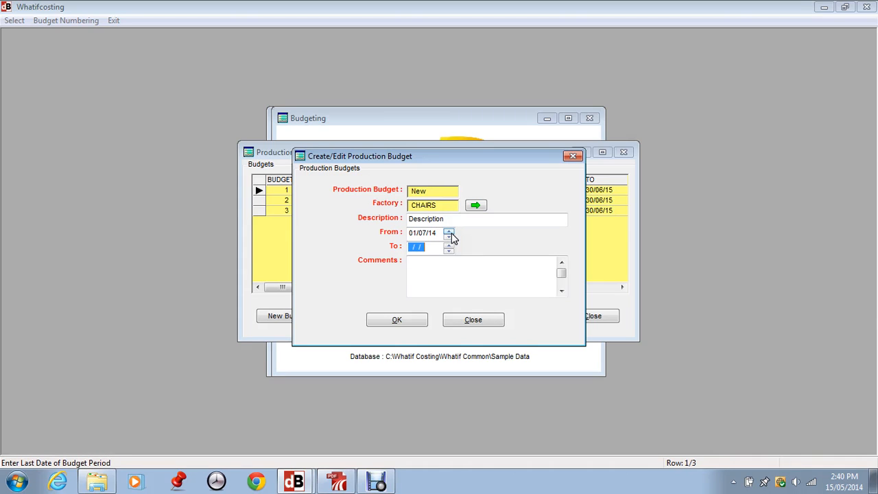
text(300615)
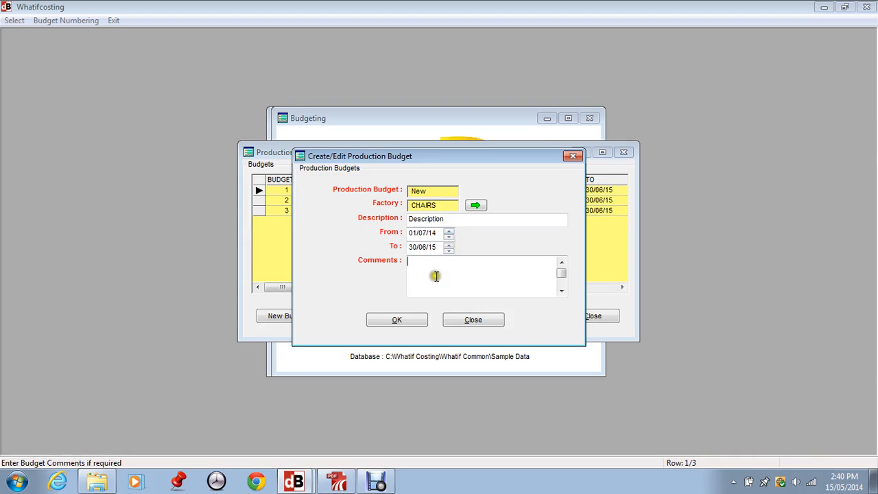
click(398, 319)
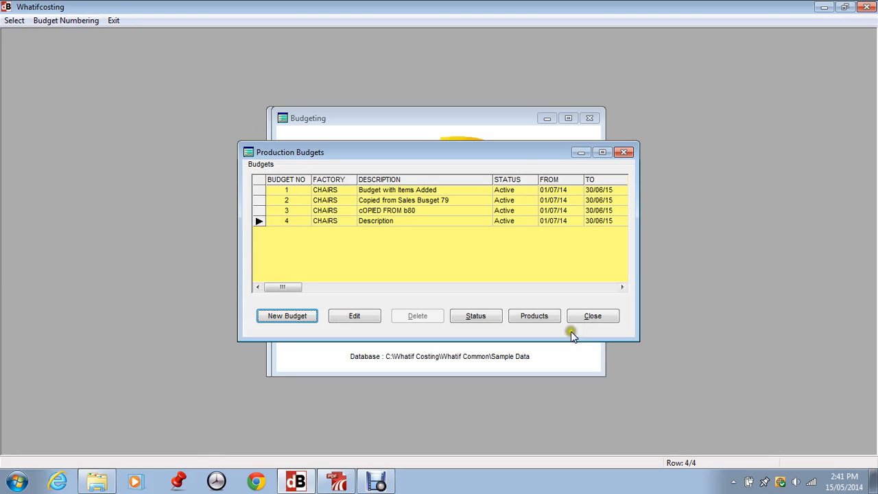
Step: Open the products of budget 1, Budget with Items Added, and bring up the Select Item list
click(276, 191)
click(532, 316)
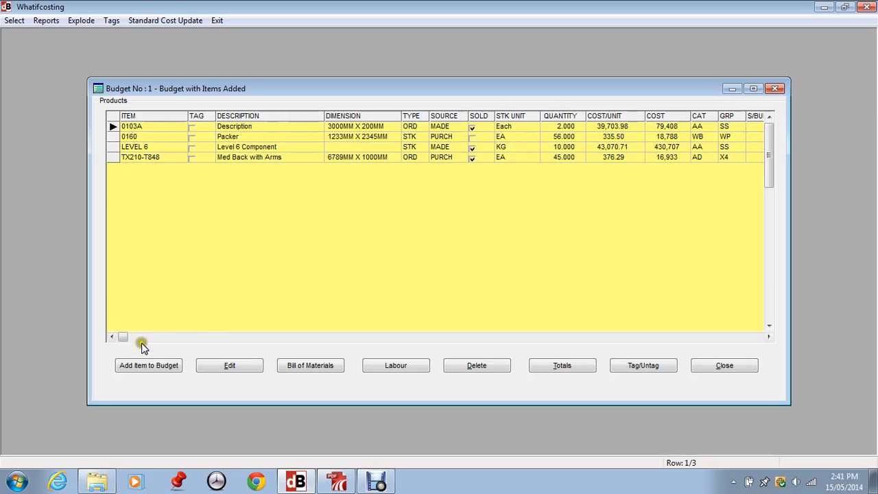
click(140, 366)
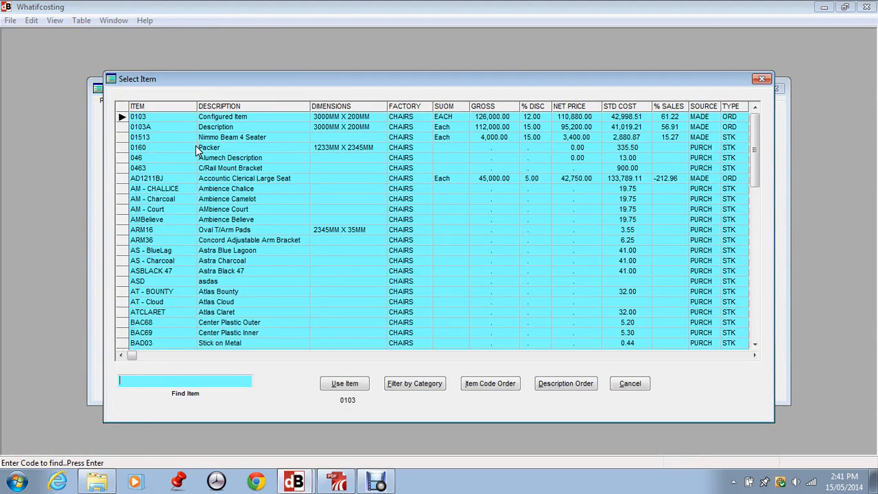
Step: Add item 01513 Nimmo Beam 4 Seater to budget 1 at 500 sell units
drag(228, 76, 296, 81)
click(207, 131)
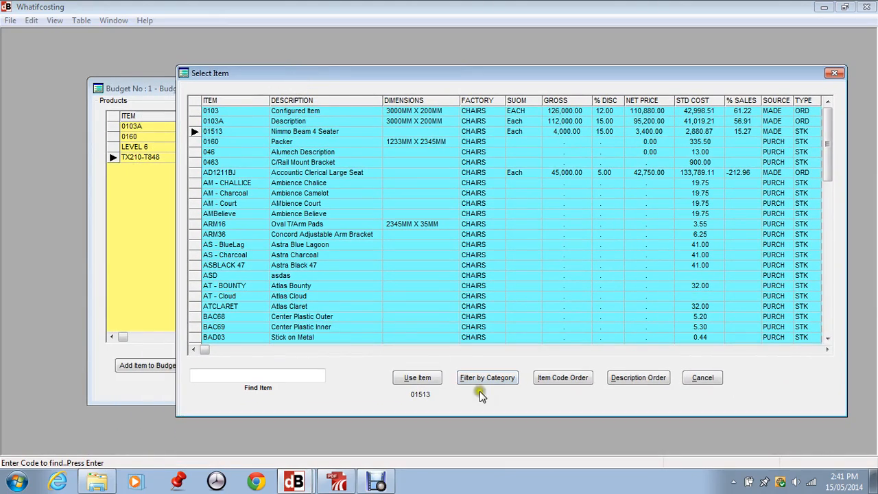
click(401, 378)
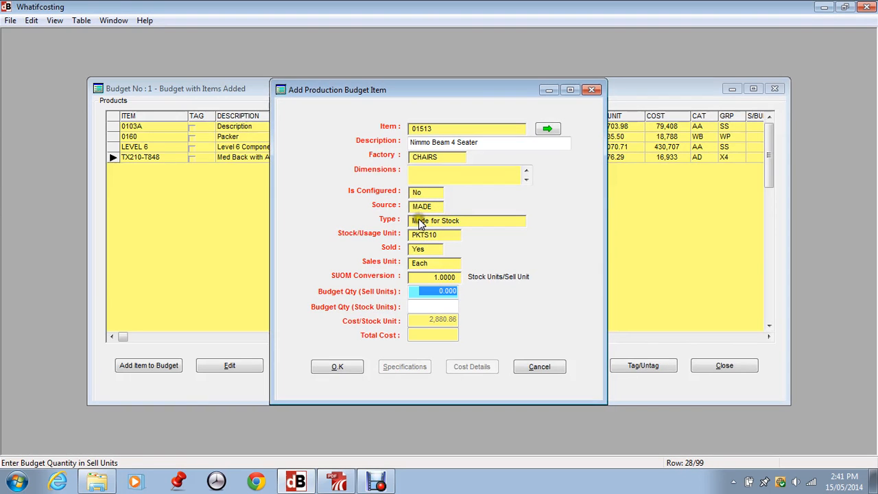
click(423, 306)
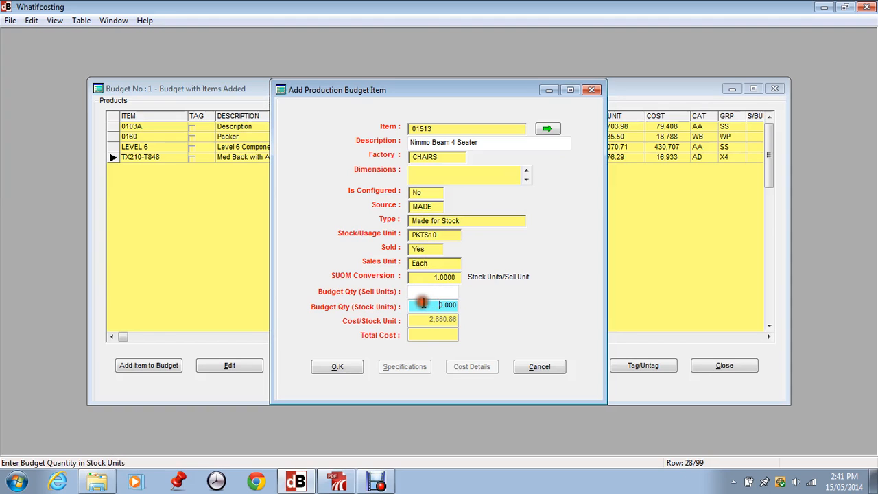
click(425, 293)
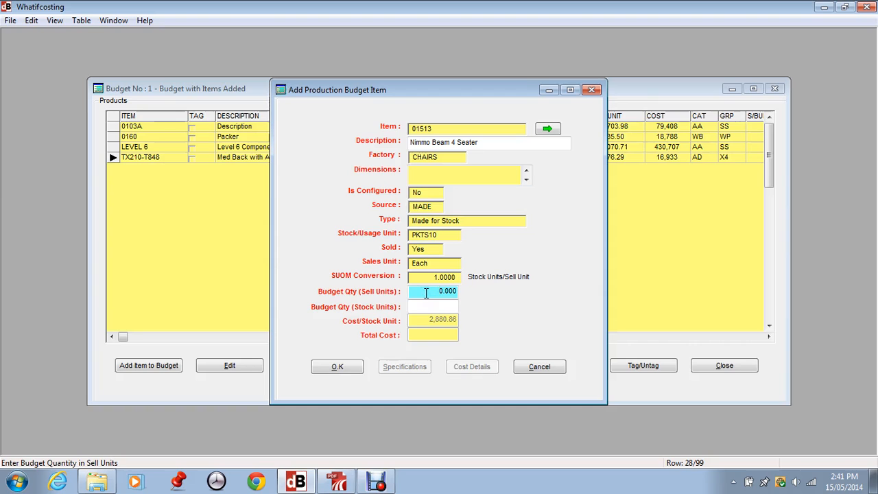
text(500)
key(Tab)
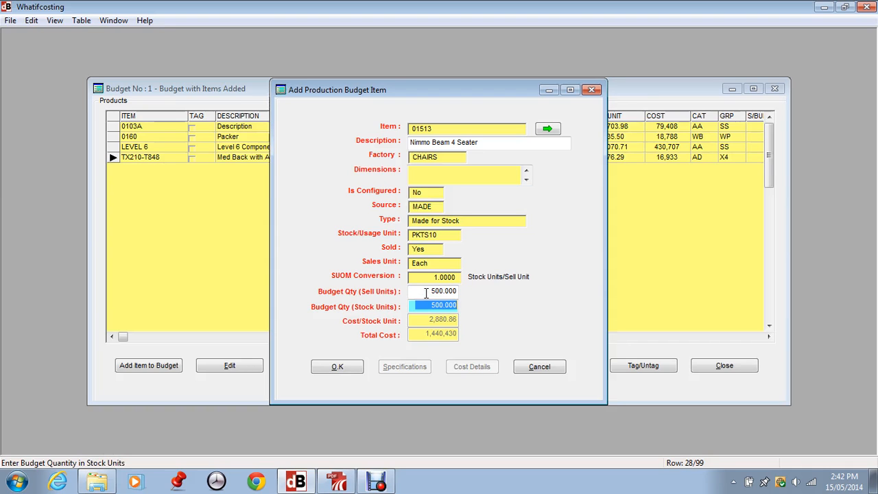
click(333, 368)
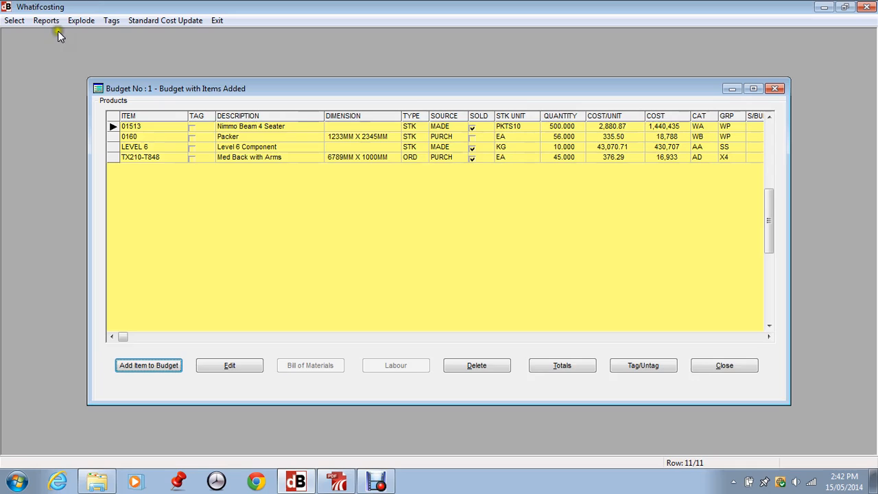
Step: Explode budget 1's selected items into their purchased materials, totalling 73,203
click(43, 20)
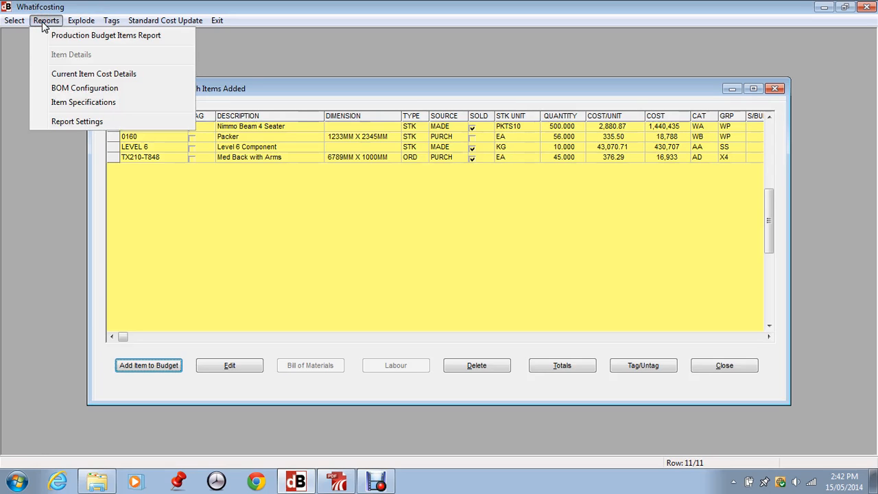
click(288, 274)
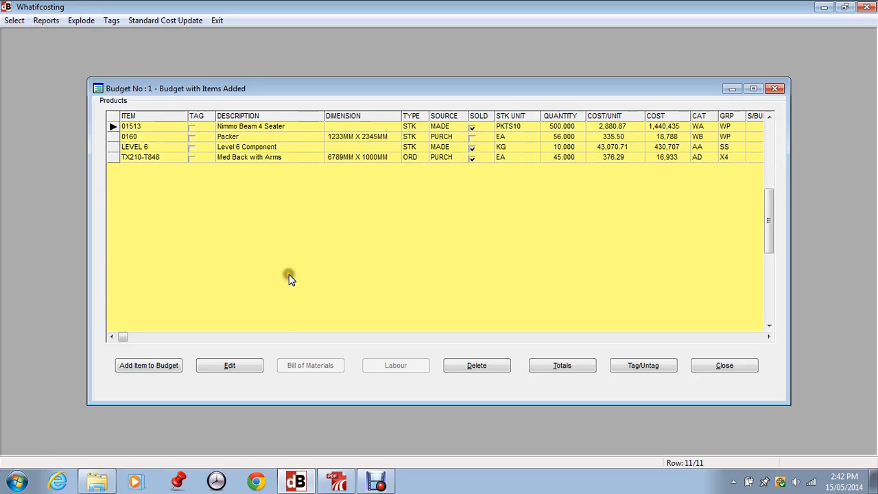
click(74, 23)
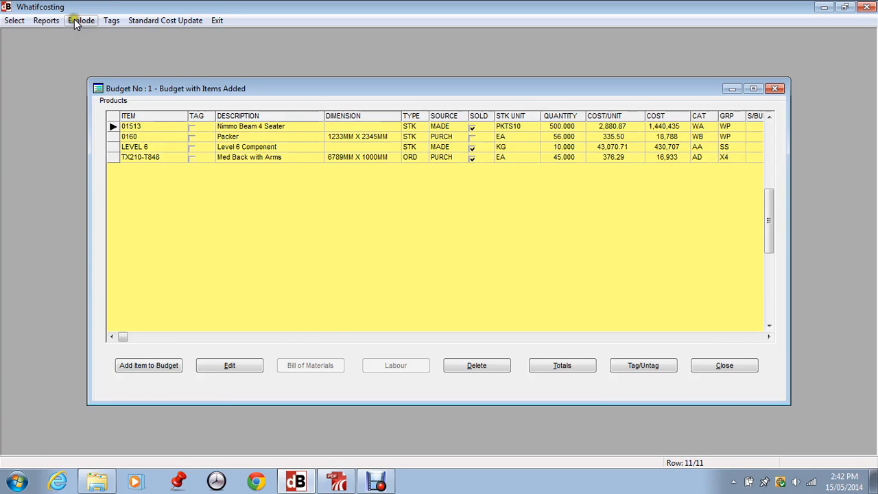
click(75, 22)
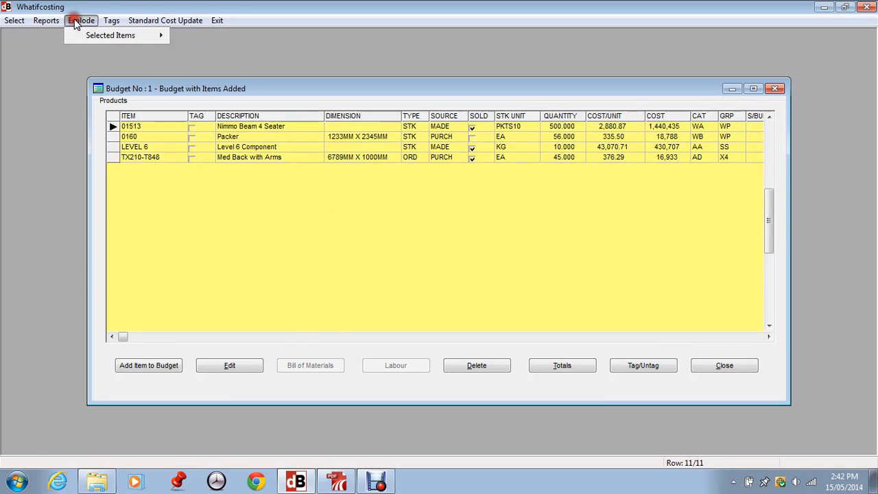
click(118, 35)
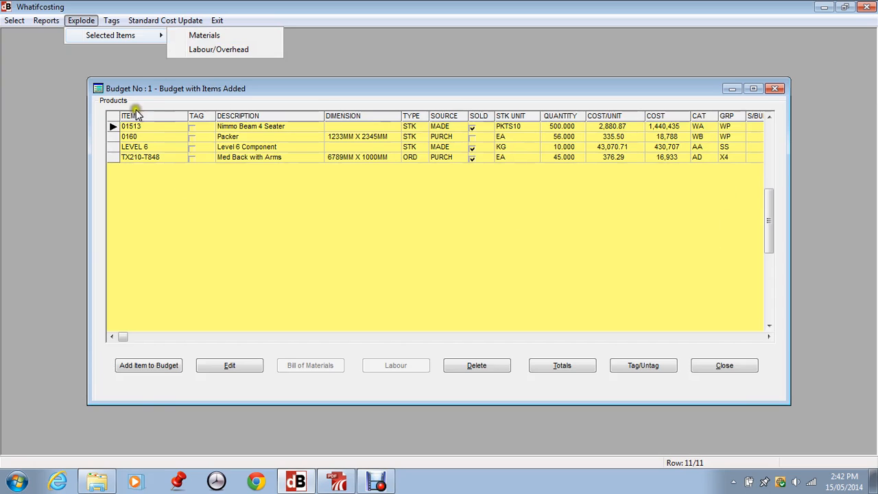
click(210, 53)
click(210, 54)
click(210, 54)
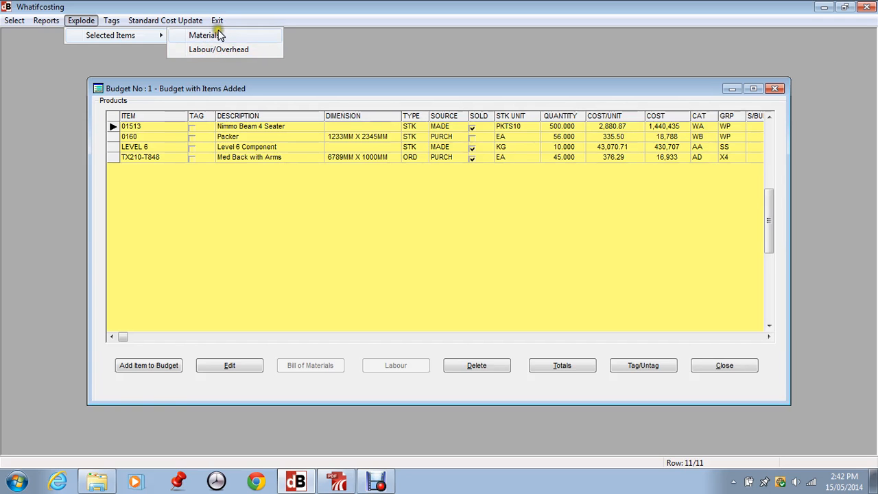
click(208, 33)
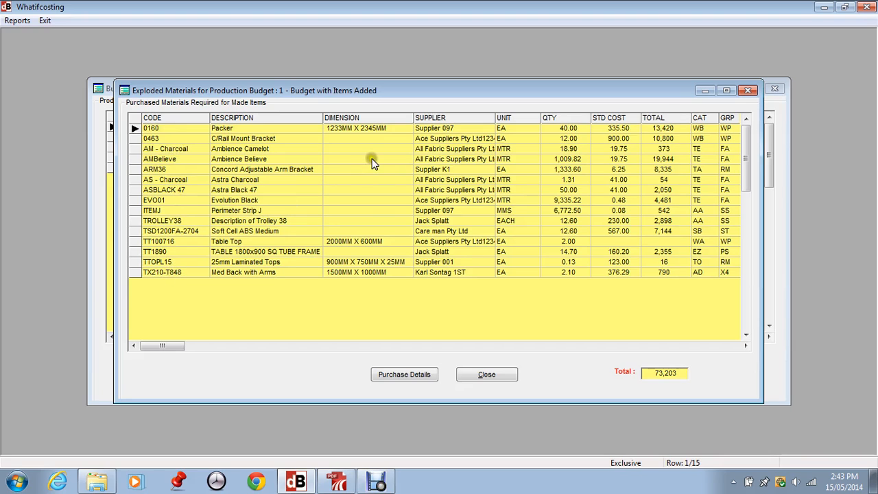
Step: Browse the exploded material rows from 0160 and AM - Charcoal down to TX210-T848
click(157, 148)
click(157, 129)
click(160, 220)
click(153, 231)
click(152, 242)
click(155, 252)
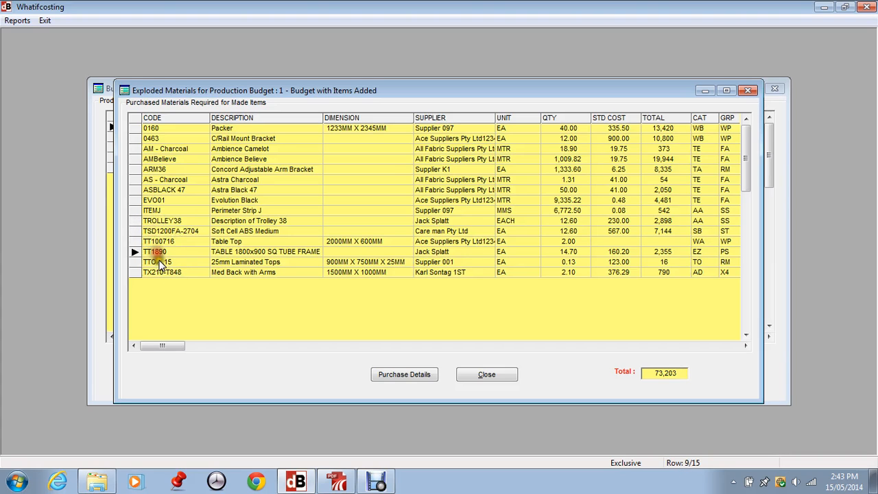
click(157, 262)
click(163, 273)
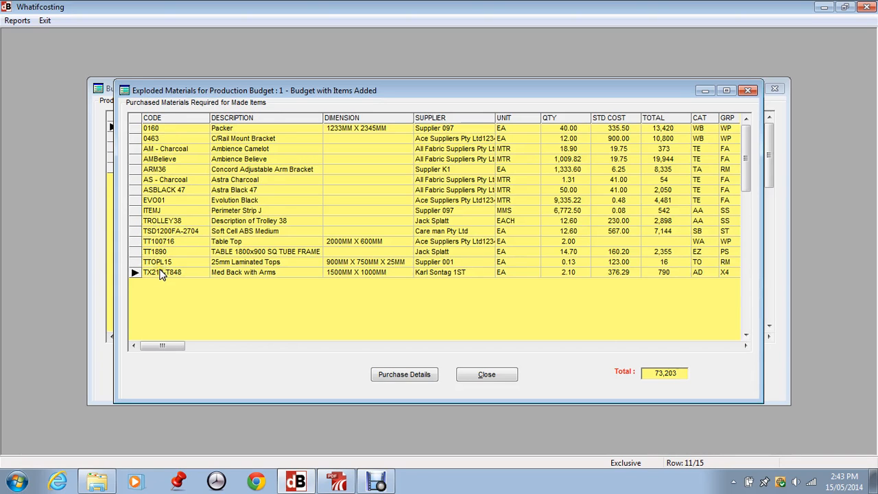
Step: Inspect the purchase and usage details for AM - Charcoal and AMBelieve
click(173, 152)
click(404, 375)
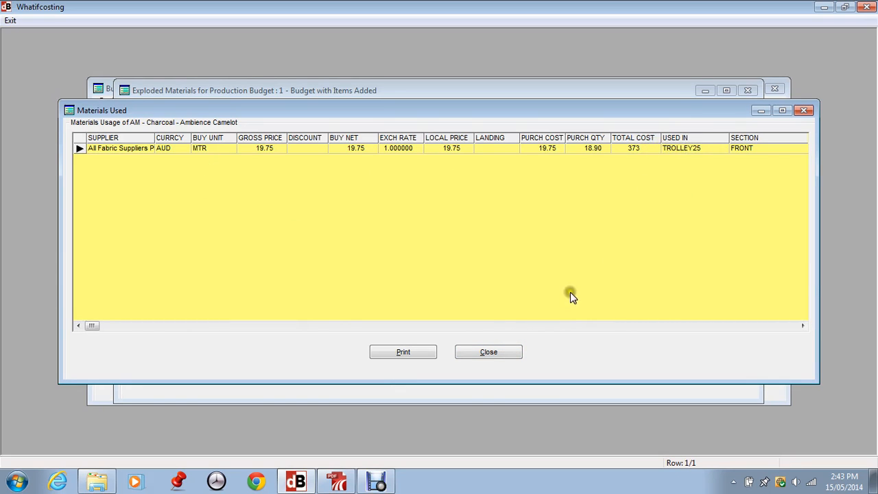
click(491, 351)
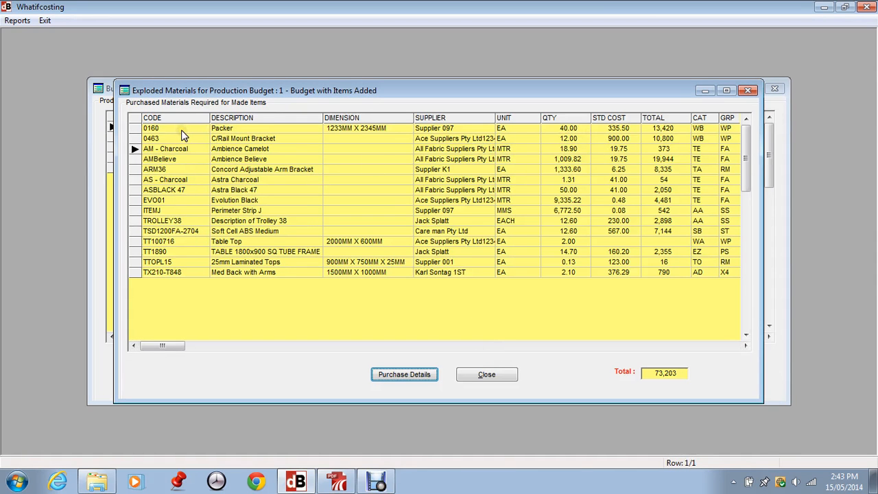
click(663, 161)
click(404, 374)
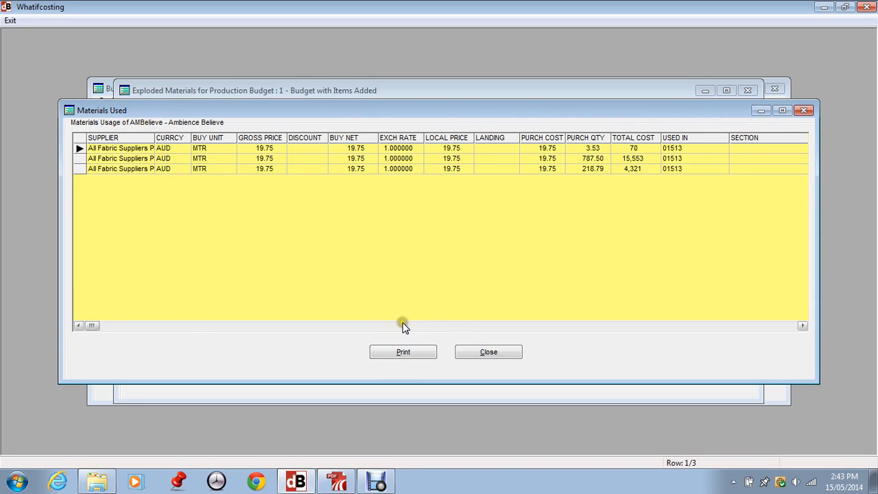
click(696, 159)
click(696, 168)
click(697, 148)
click(698, 159)
click(697, 168)
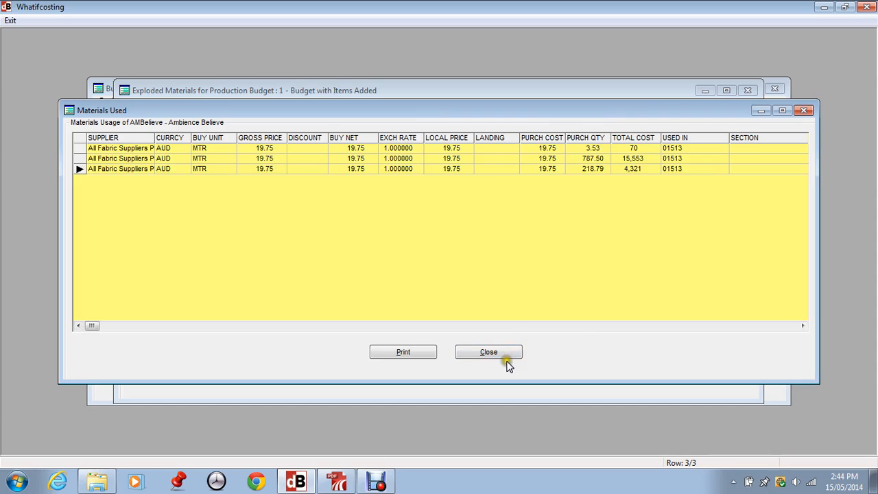
click(485, 353)
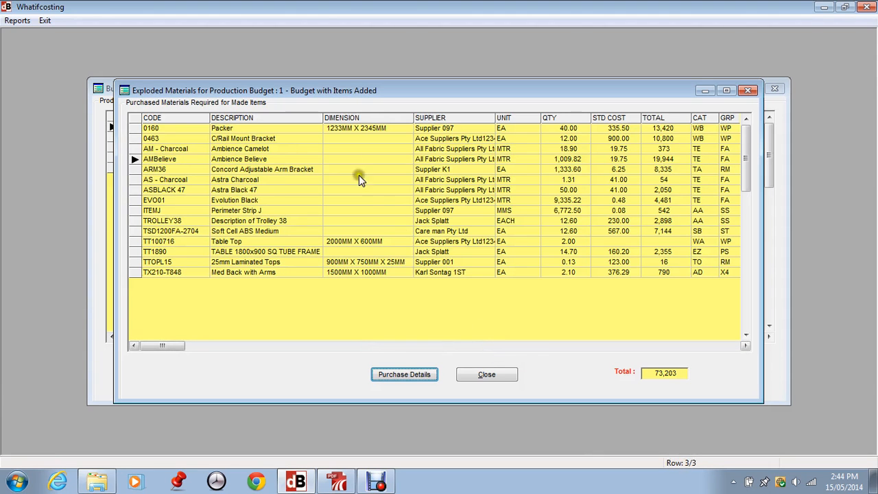
Step: Close budget 1's exploded materials, confirming with Yes
click(663, 161)
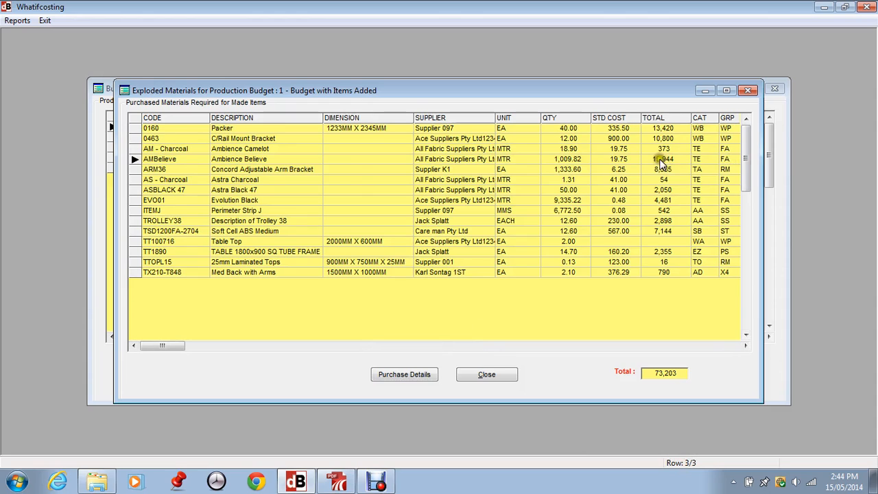
click(12, 21)
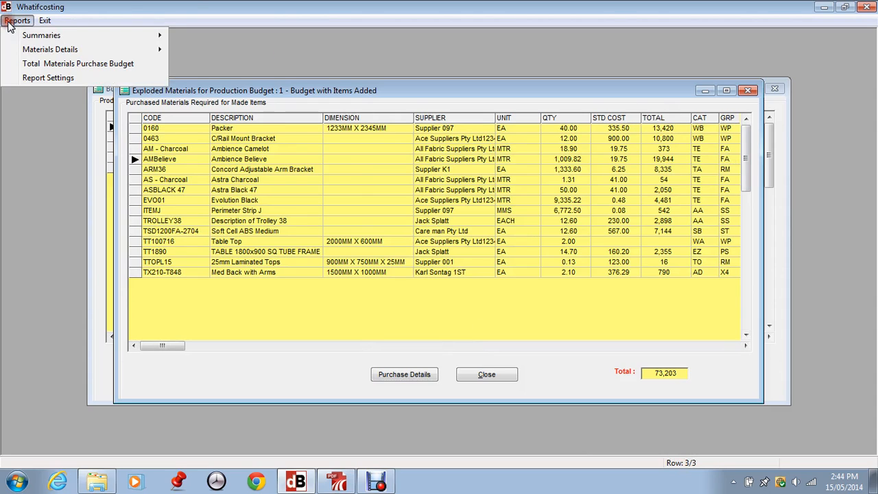
click(349, 210)
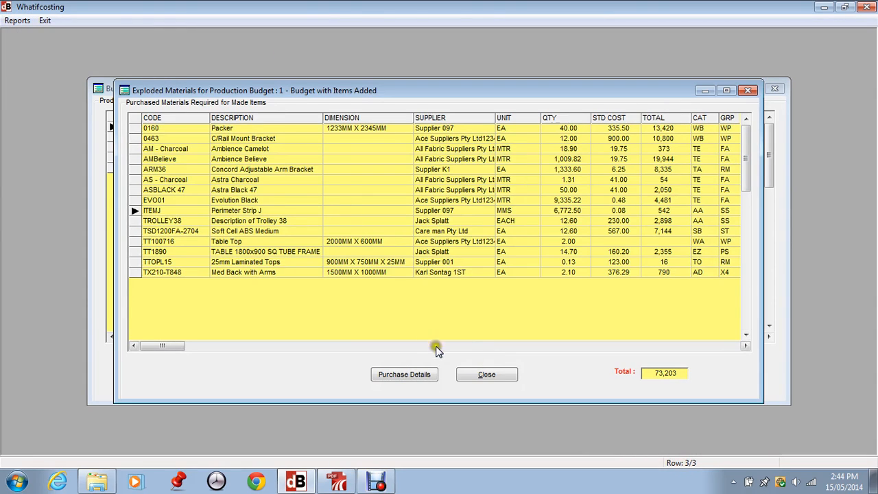
click(489, 377)
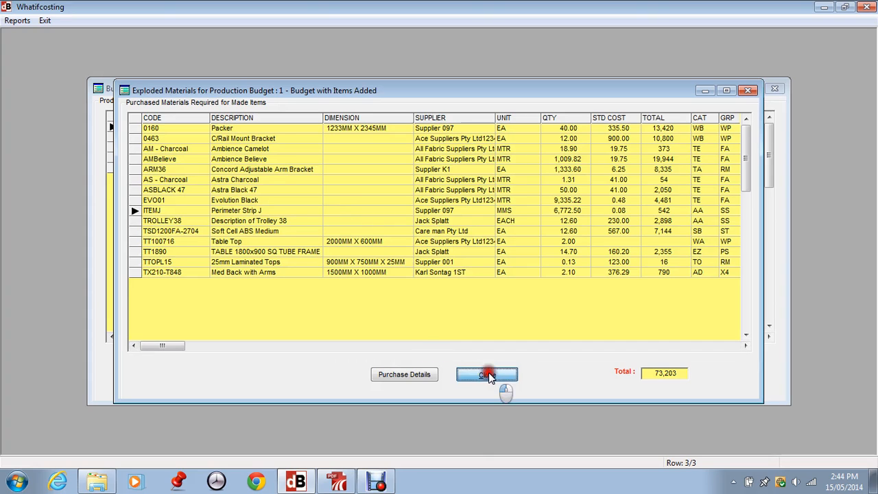
click(409, 274)
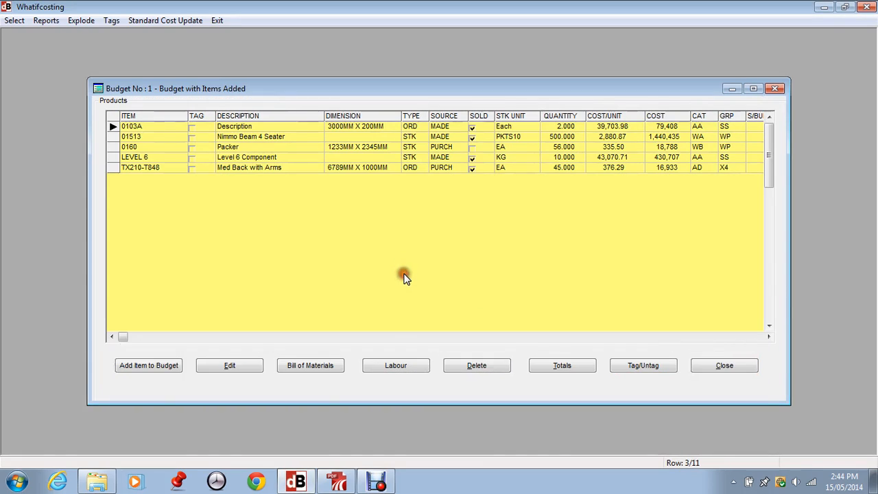
Step: Explode budget 1's labour and overhead and step through the machine rows from M1 to QC
click(81, 20)
click(104, 34)
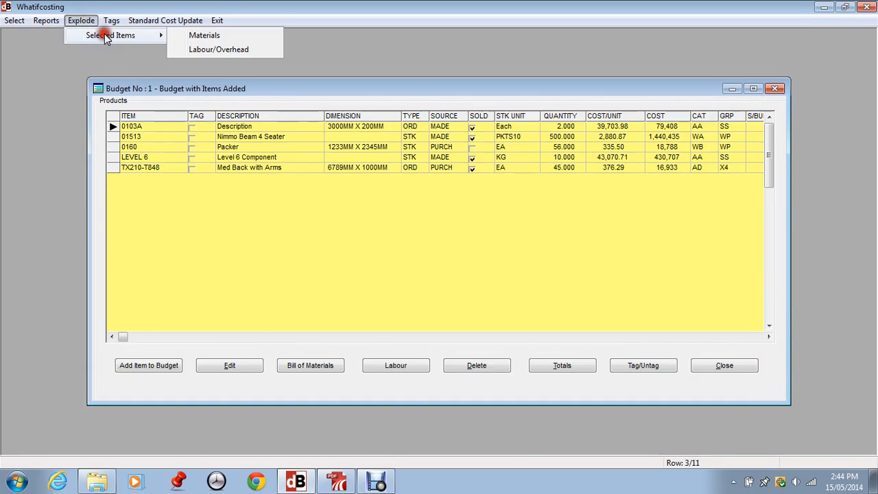
click(198, 49)
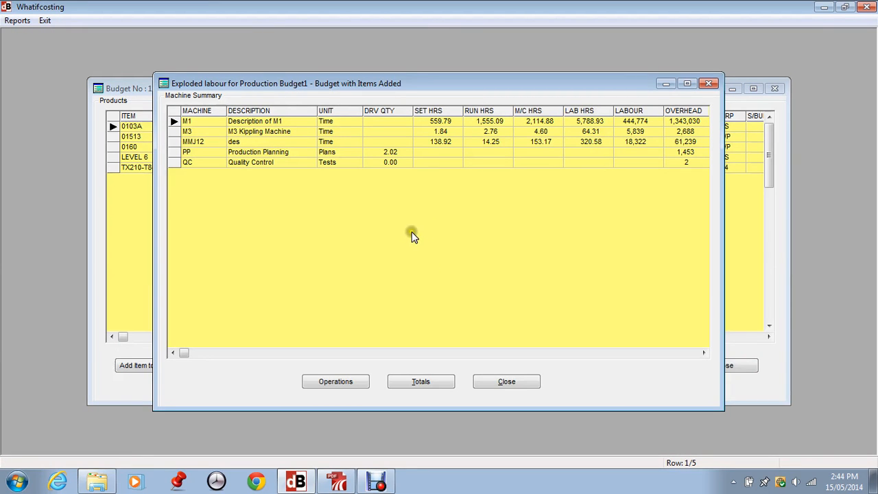
click(197, 122)
click(197, 142)
click(197, 152)
click(198, 163)
Step: Examine the PP production planning and QC rows, then reselect machine M1
click(210, 159)
click(275, 153)
click(195, 164)
click(175, 153)
click(174, 163)
click(175, 154)
click(394, 158)
click(395, 160)
click(438, 123)
click(194, 122)
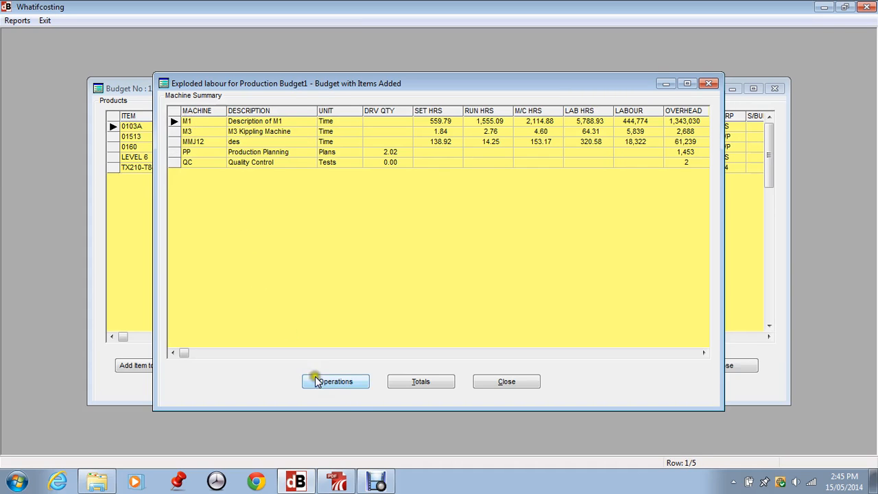
Step: Review machine M1's operation details and its hour and cost totals
click(342, 382)
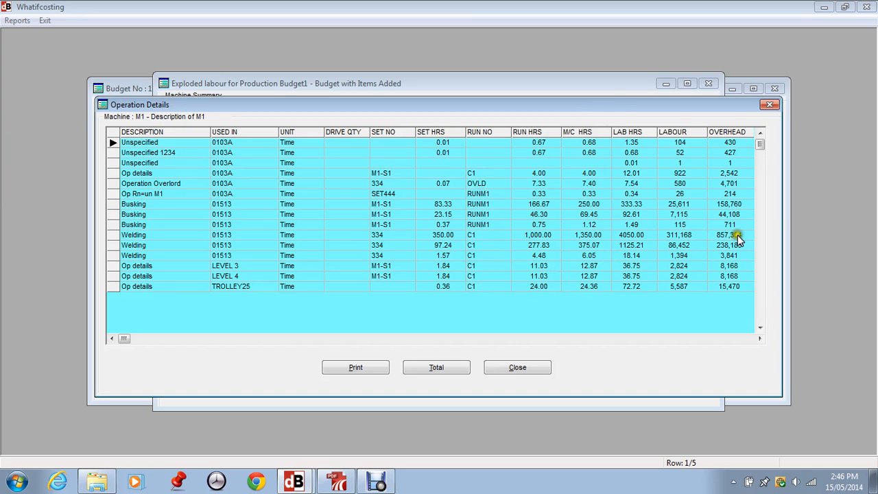
click(432, 367)
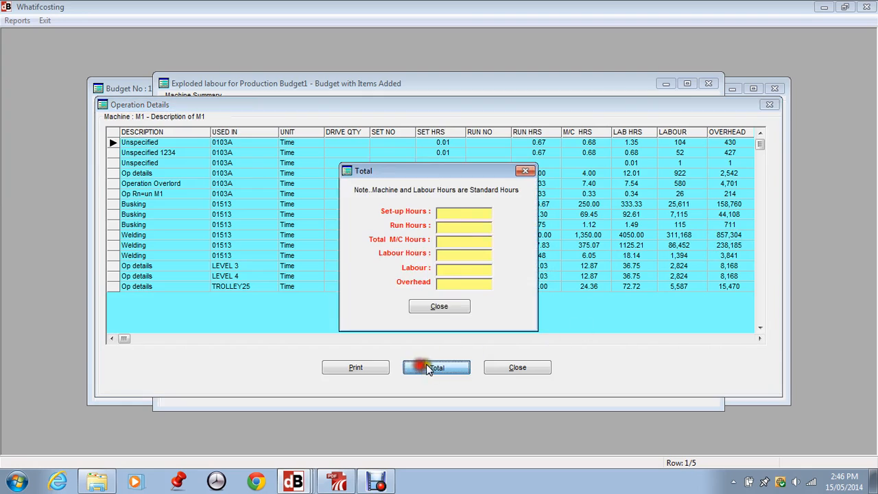
click(458, 306)
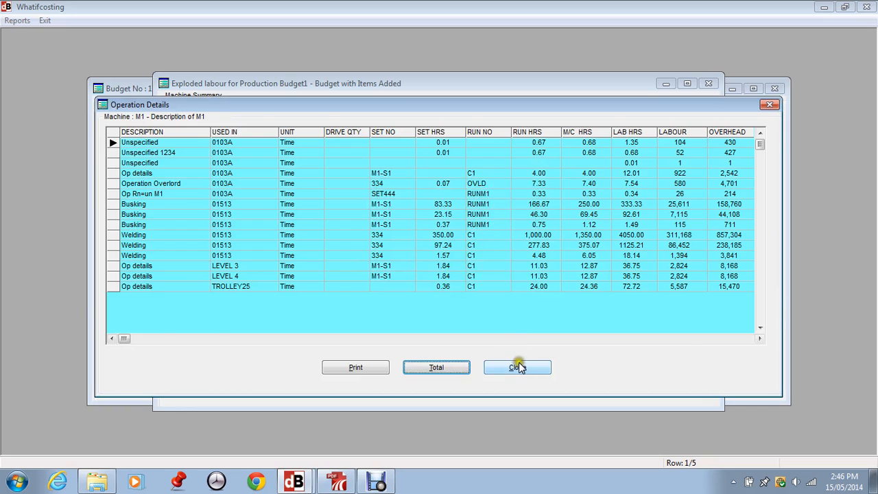
click(517, 366)
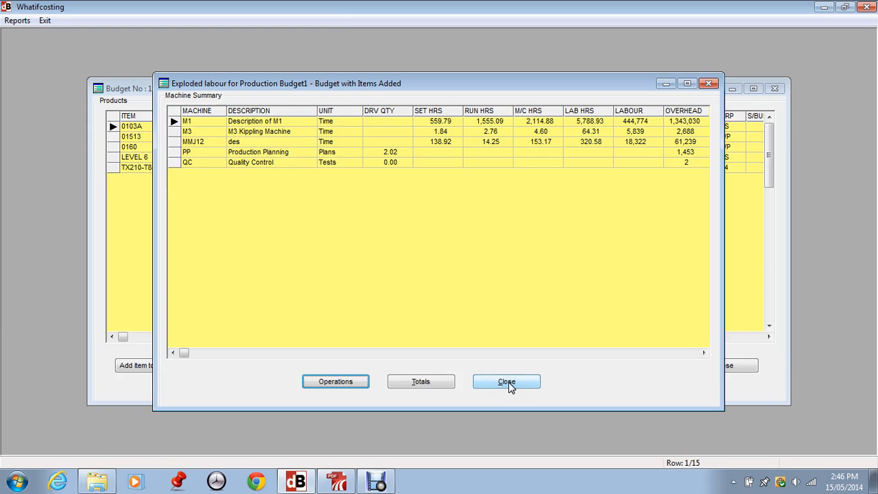
Step: Close the labour explosion and Budget No 1 window, then reopen budget 1's products
click(512, 384)
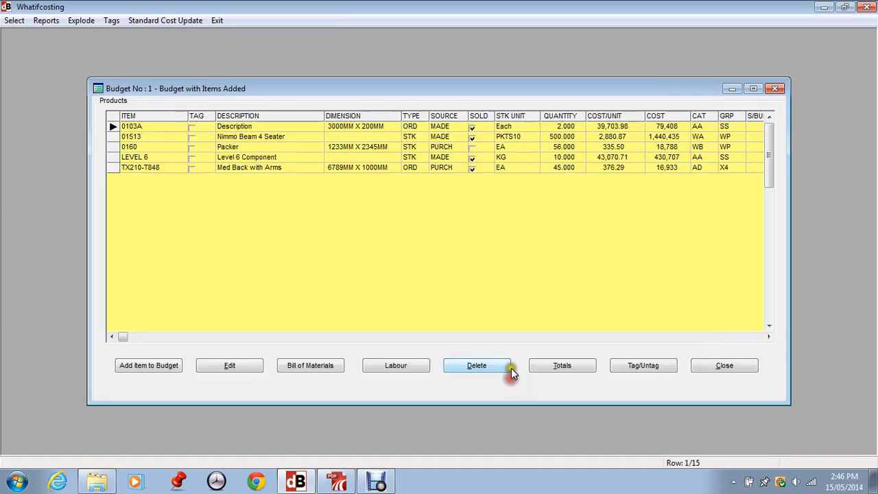
click(718, 363)
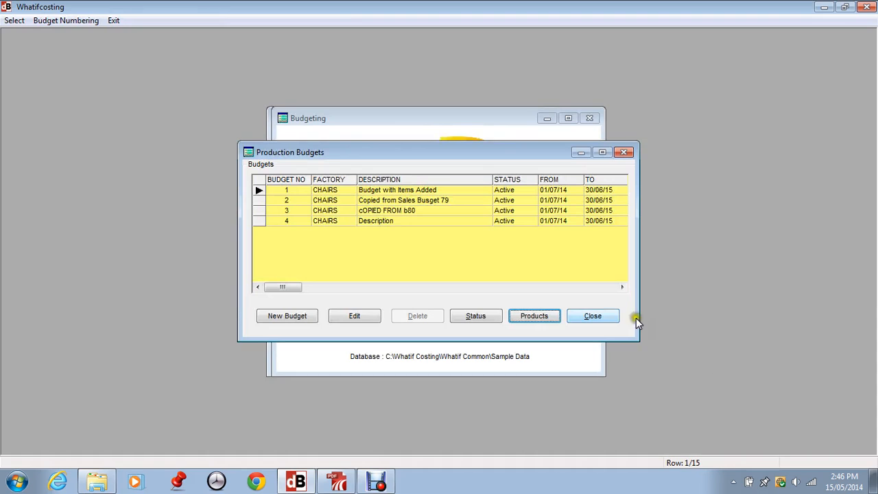
click(532, 315)
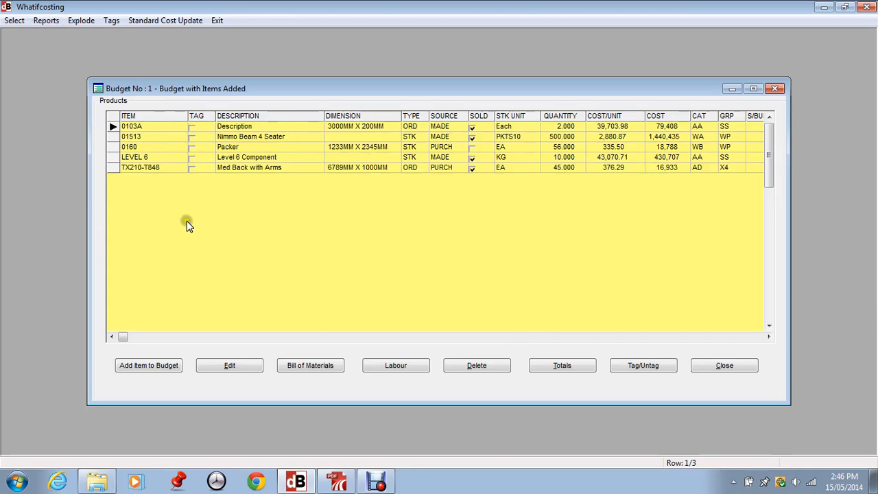
Step: Look over the budget reports, then switch to deskPDF Studio X showing Labour Machine Details.pdf
click(46, 21)
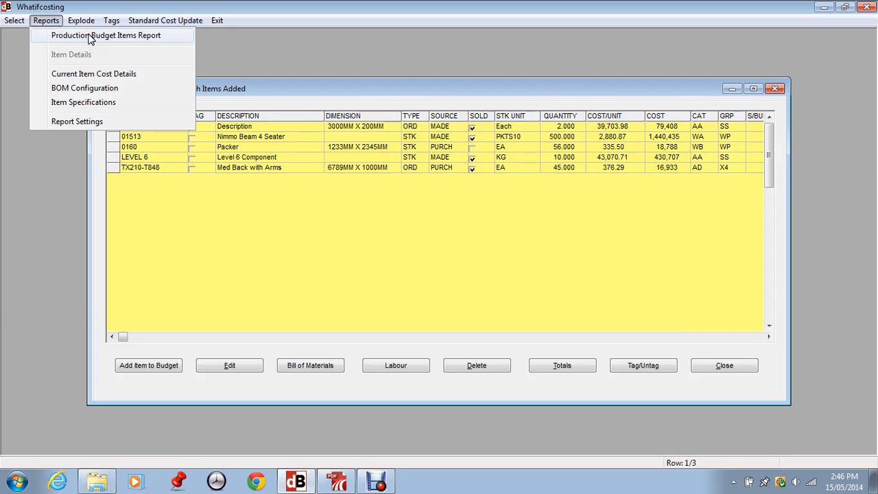
click(336, 482)
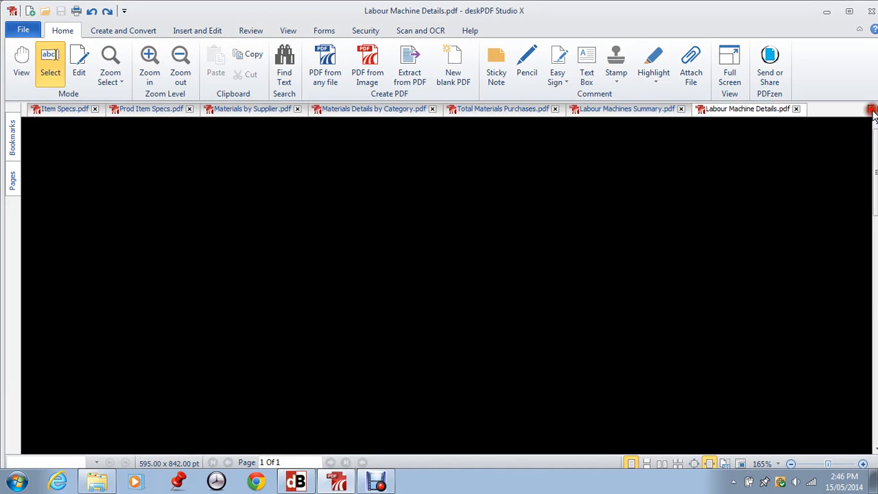
Step: Close the Labour Machine Details PDF and reopen Prod Budget Items.pdf from the recent files
click(871, 110)
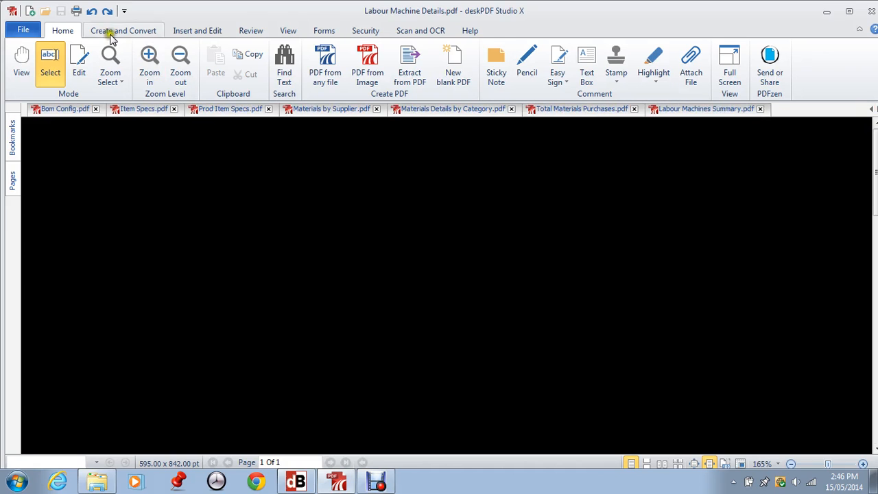
click(16, 30)
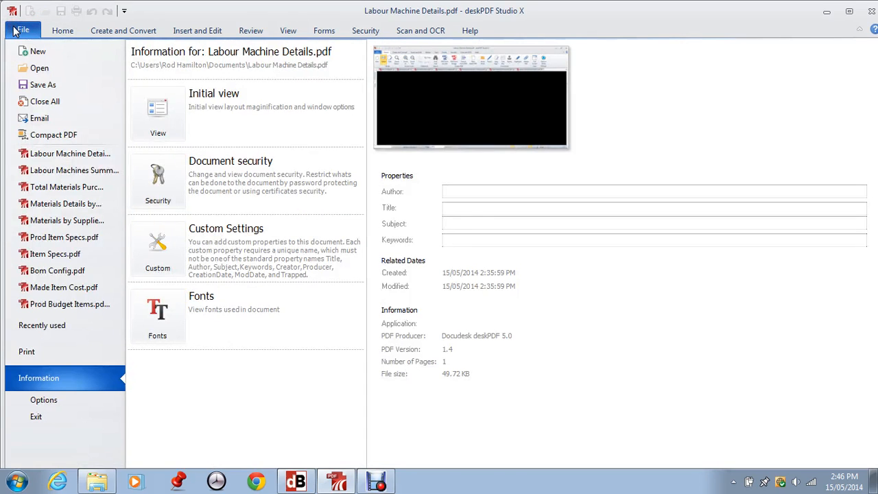
click(79, 305)
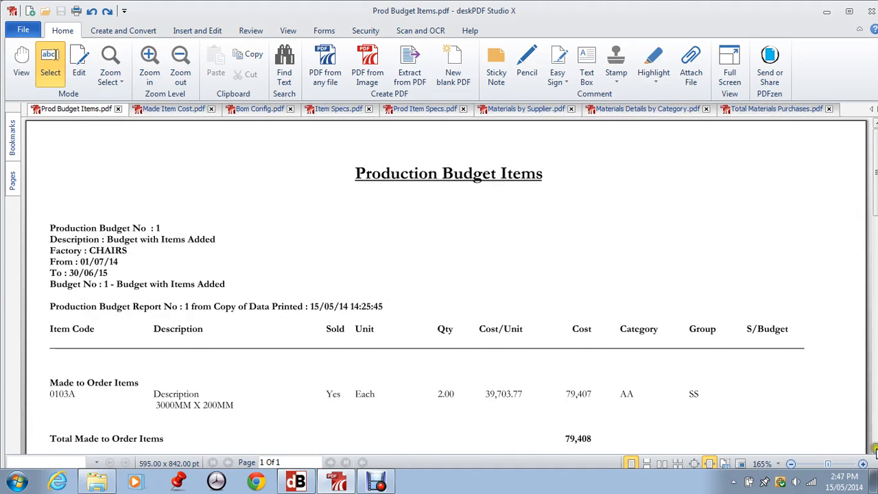
Step: Scroll through the Prod Budget Items report to its 545,836 grand total, then minimise deskPDF
click(874, 449)
click(875, 449)
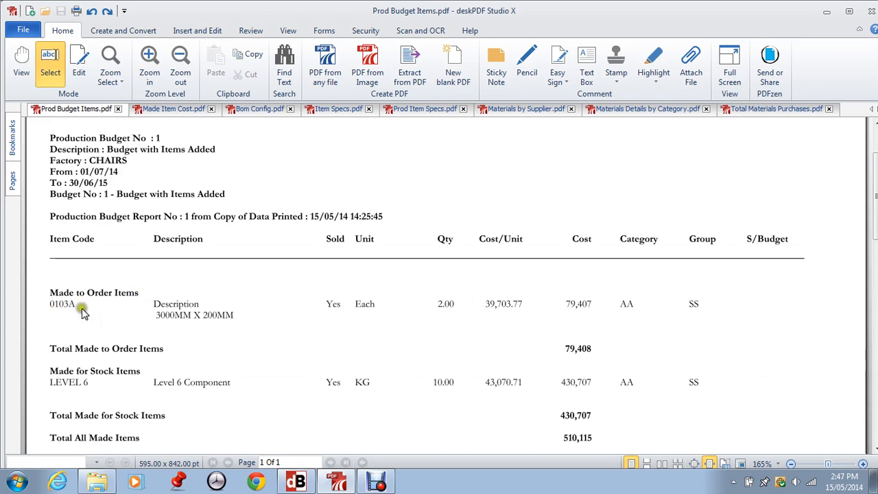
click(874, 448)
click(873, 448)
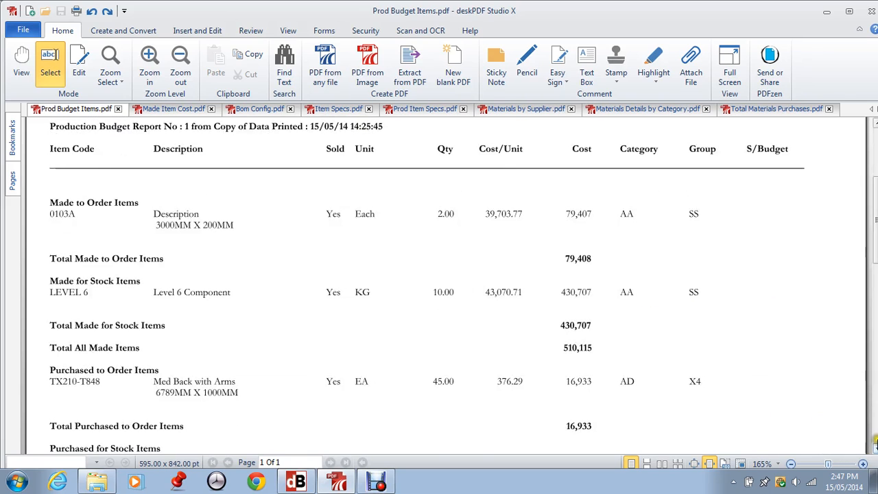
click(873, 449)
click(874, 449)
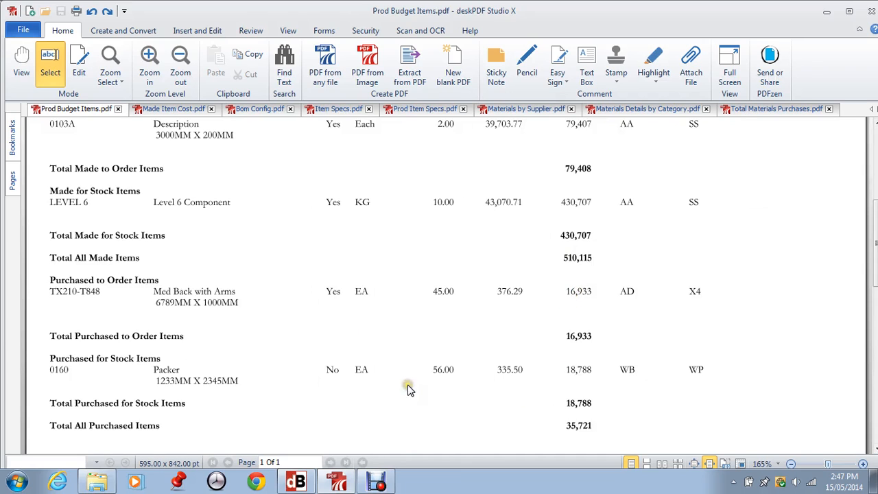
click(874, 449)
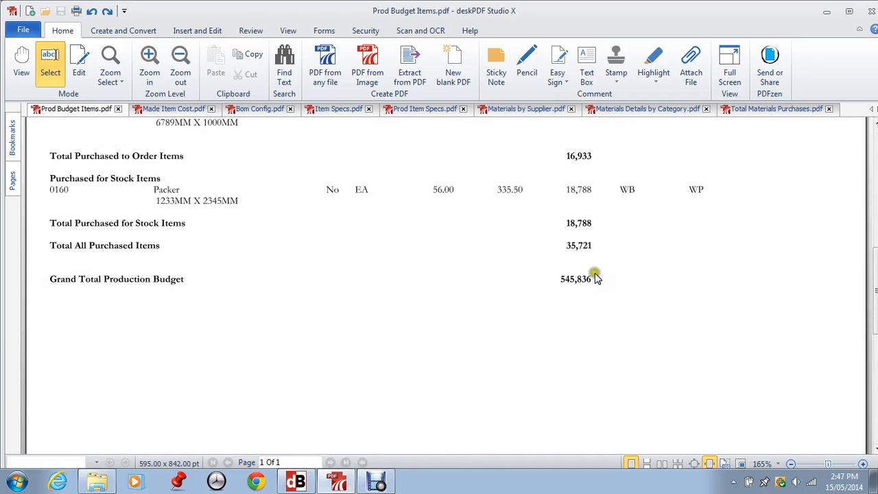
click(874, 138)
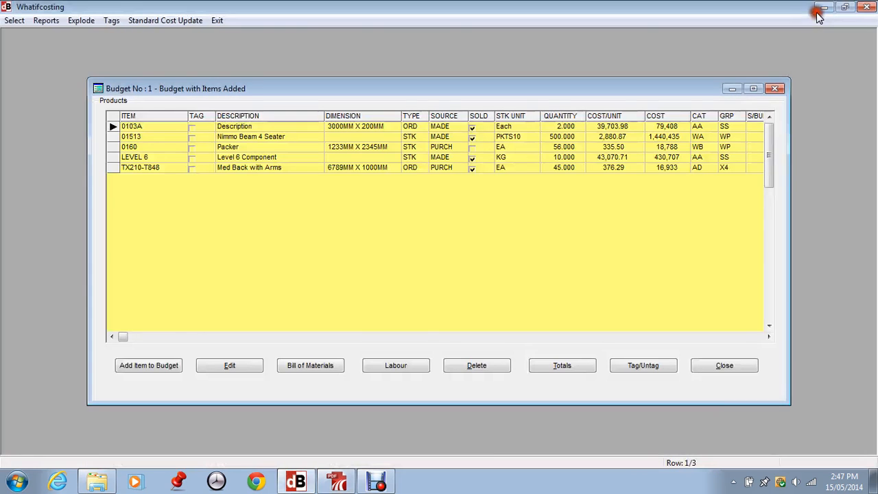
click(826, 12)
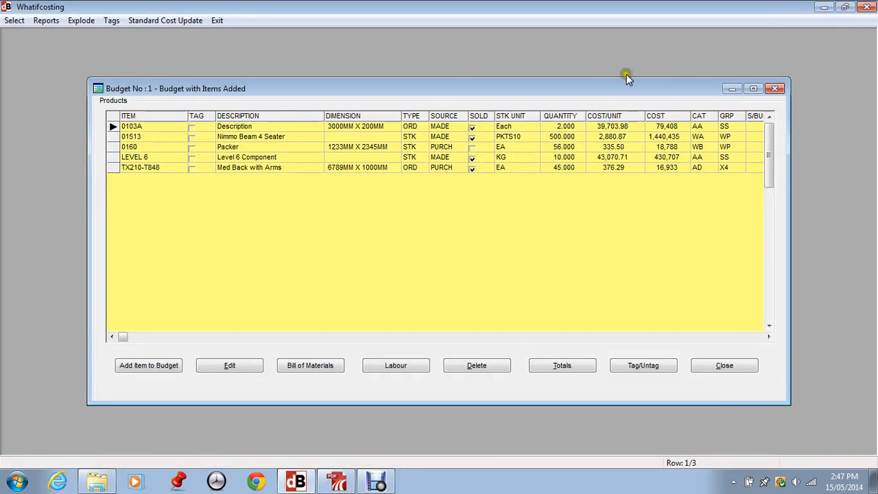
Step: Run the Current Item Cost Details report from Whatifcosting's Reports menu
click(46, 20)
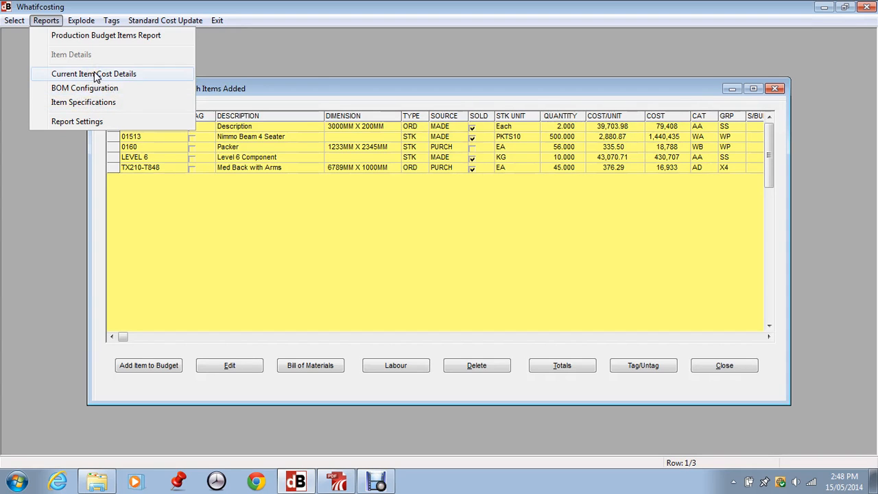
click(94, 74)
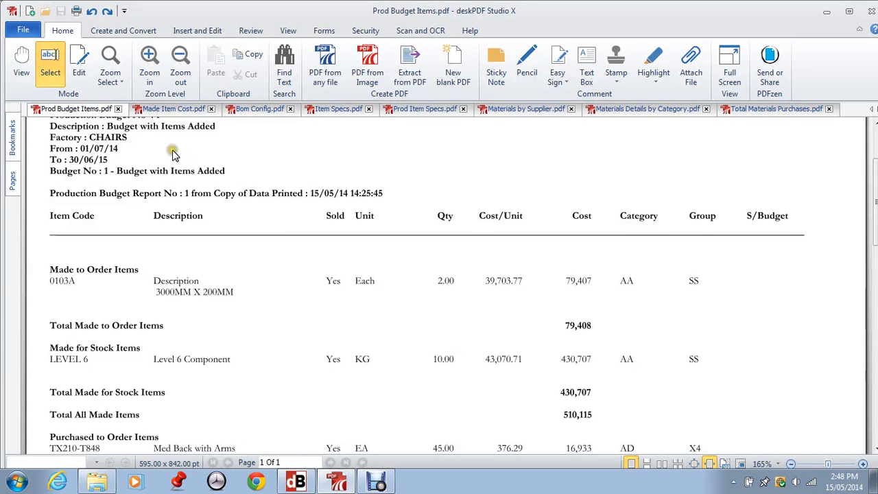
Step: Scroll Made Item Cost.pdf from materials through labour and overheads to the 39,703.79 total standard cost
click(178, 112)
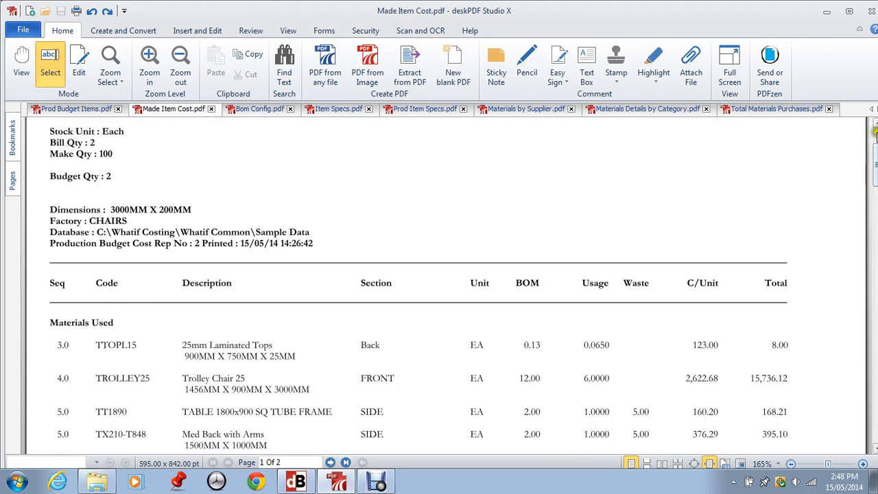
click(874, 135)
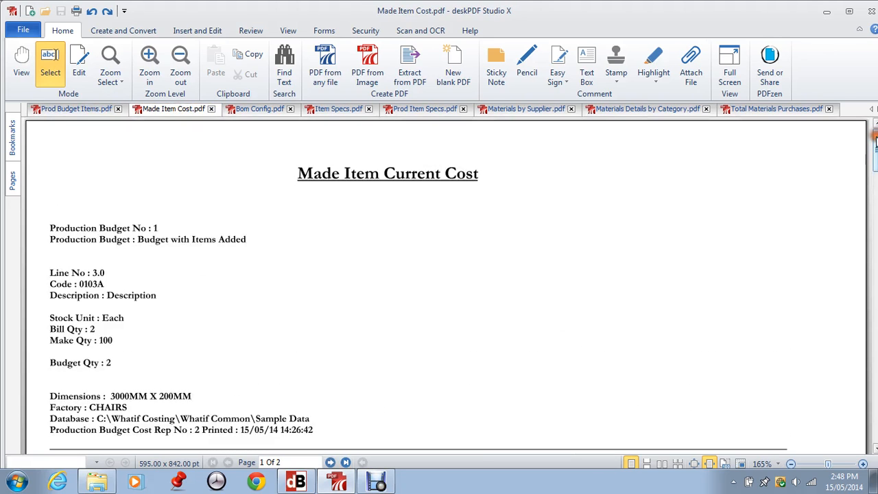
click(875, 451)
click(875, 451)
click(875, 450)
click(875, 450)
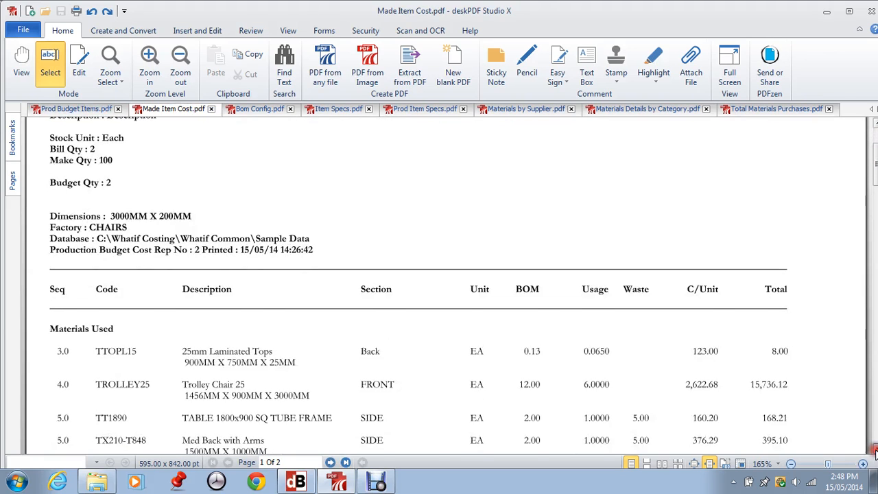
click(875, 451)
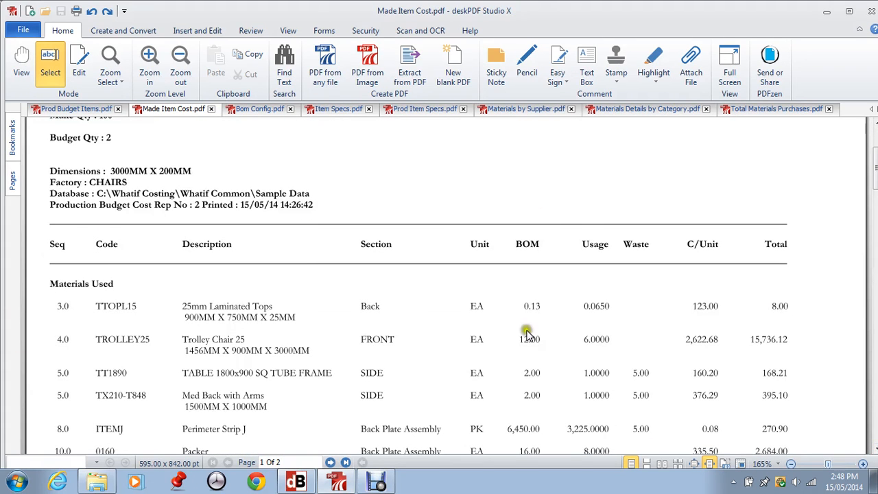
click(875, 451)
click(875, 451)
click(875, 450)
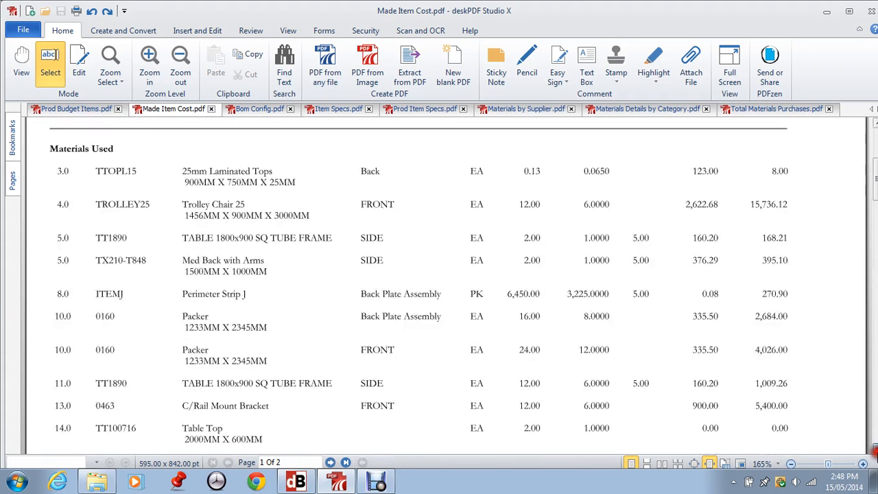
click(875, 451)
click(875, 450)
click(875, 450)
click(875, 451)
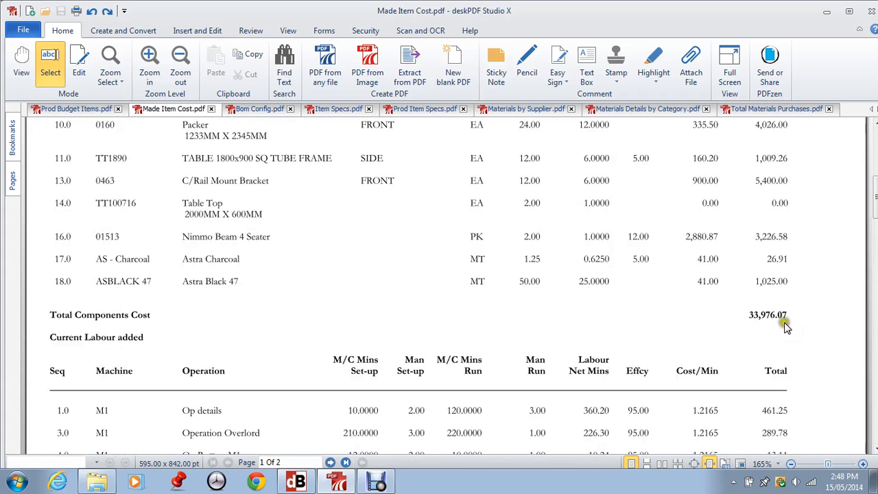
click(875, 450)
click(875, 450)
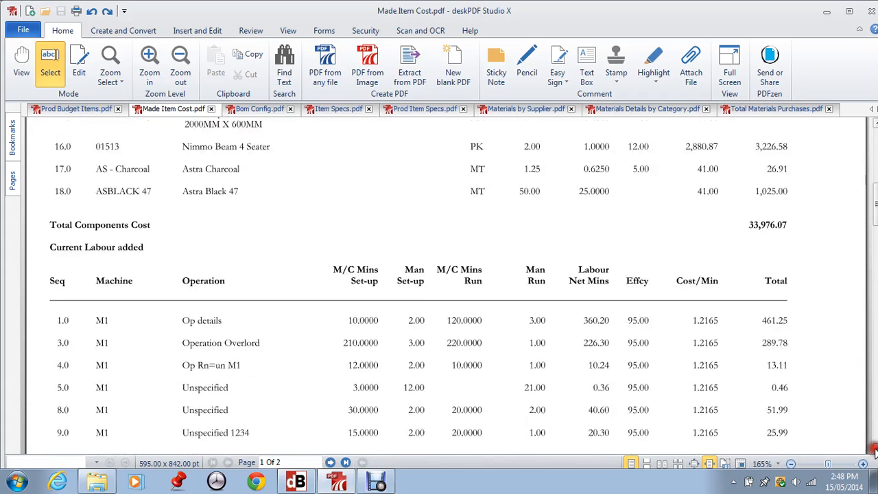
click(875, 451)
click(875, 451)
click(875, 450)
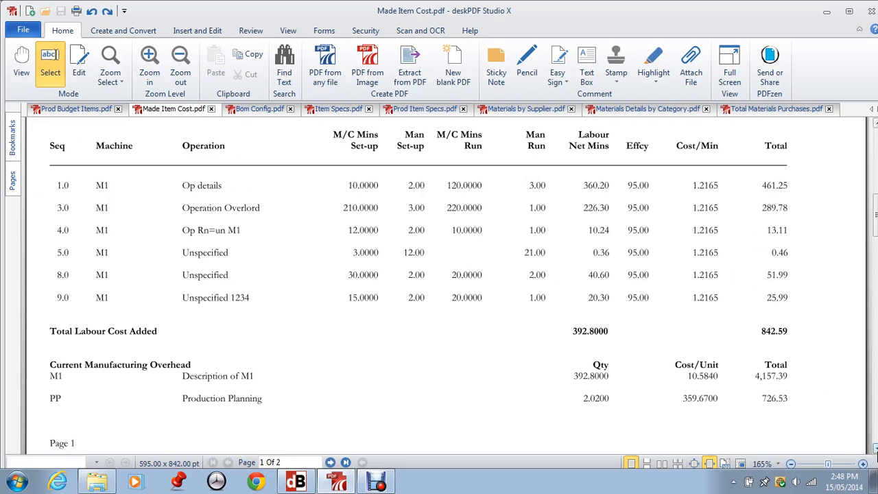
click(875, 450)
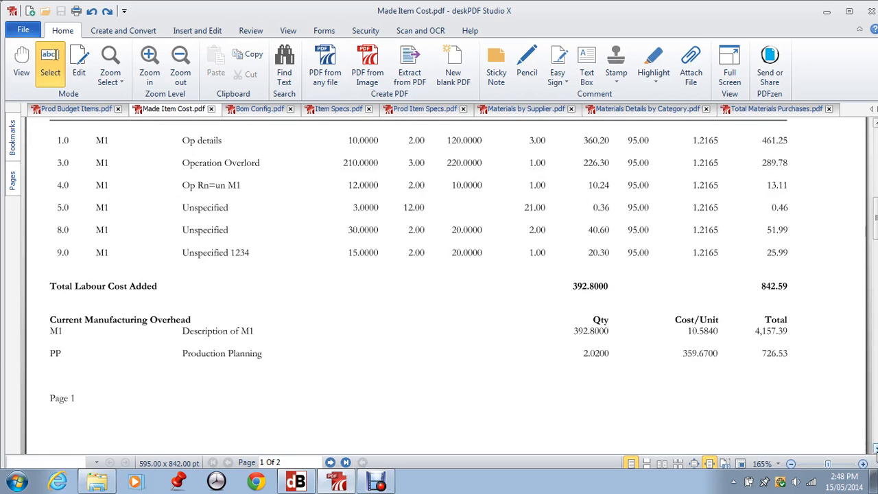
click(875, 450)
click(875, 450)
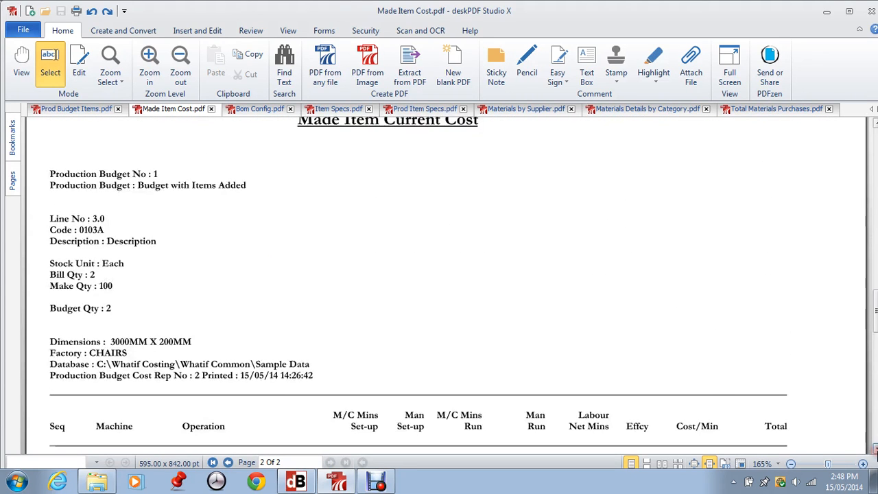
click(875, 450)
click(875, 450)
click(875, 451)
click(875, 451)
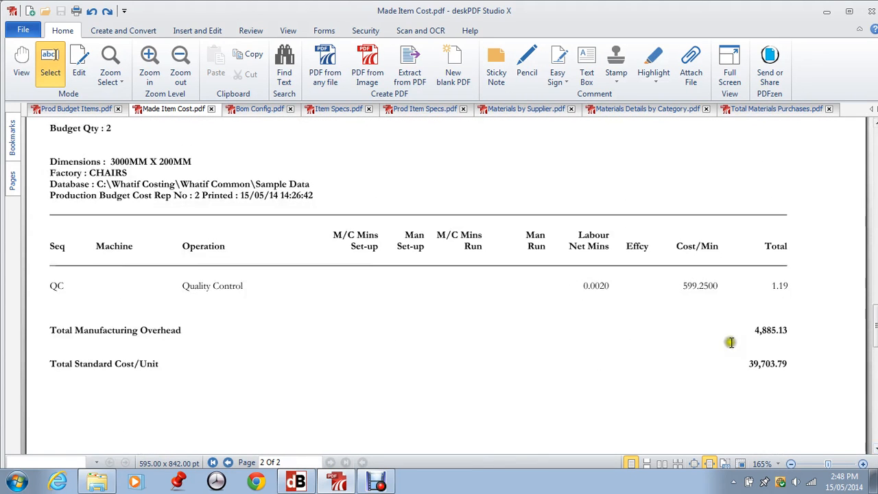
Step: Return to page 1's materials table and its 33,976.07 total components cost, then minimise deskPDF
click(874, 136)
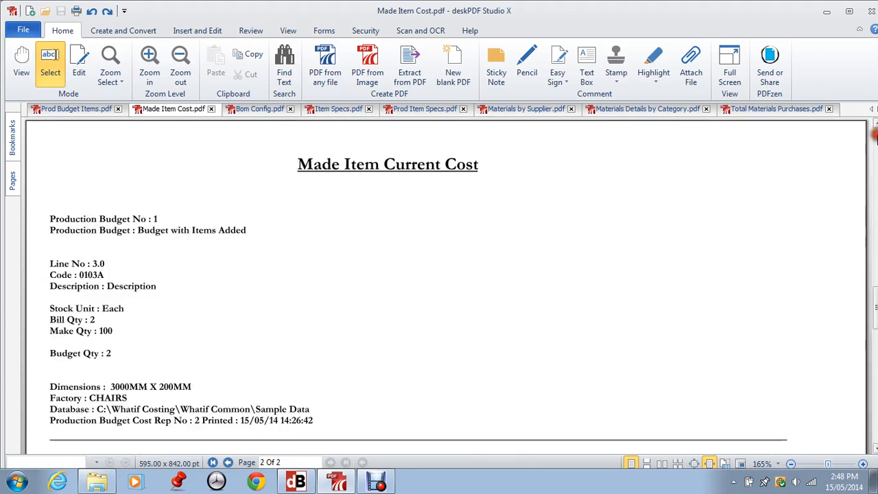
click(875, 136)
click(875, 136)
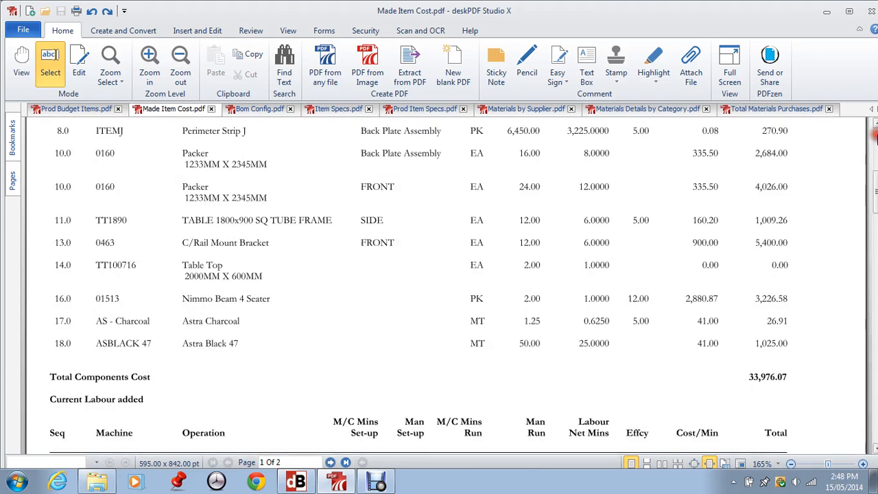
click(875, 137)
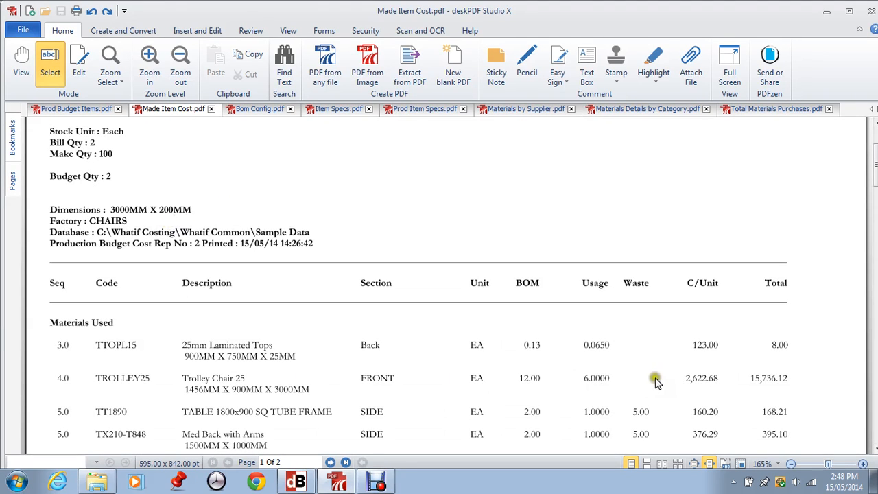
click(874, 451)
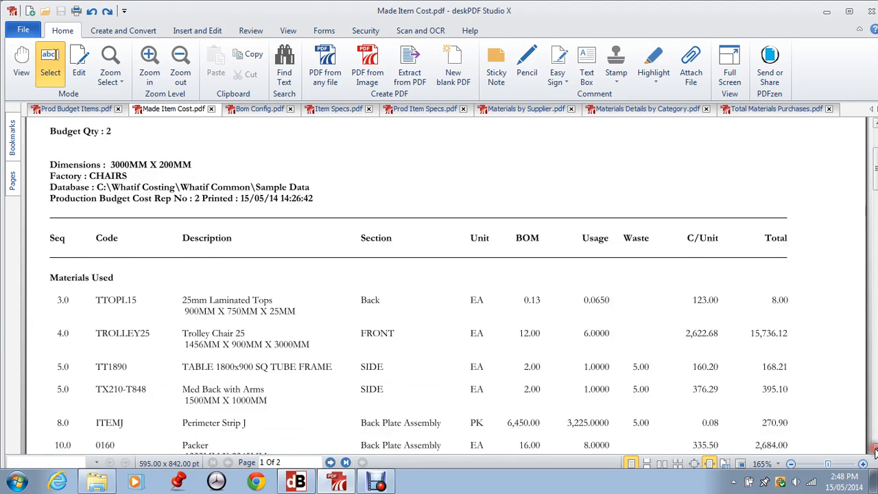
click(874, 452)
click(873, 451)
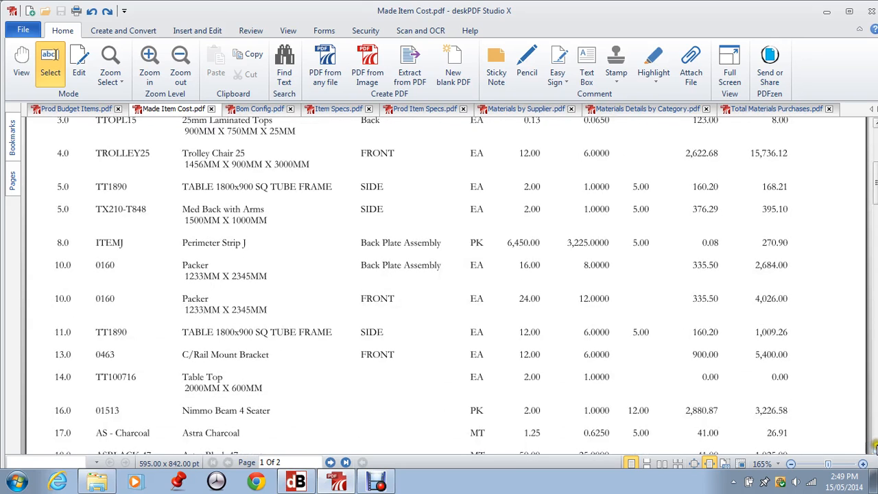
click(874, 450)
click(874, 450)
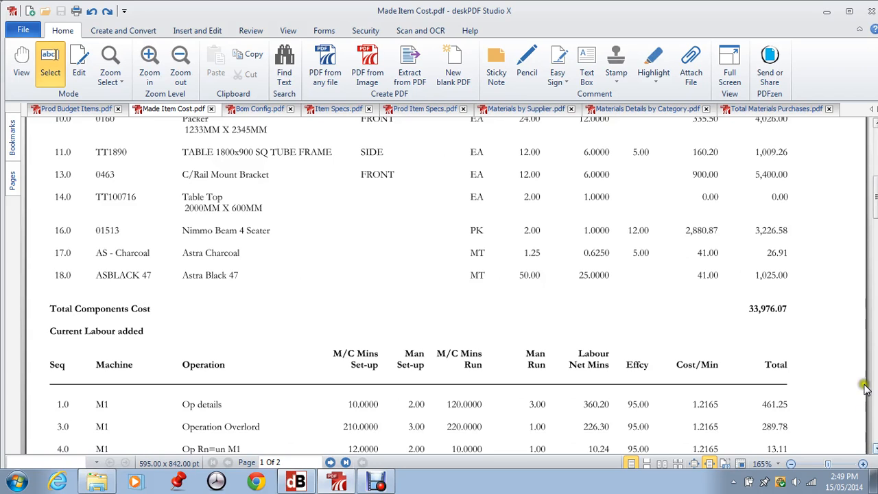
click(824, 12)
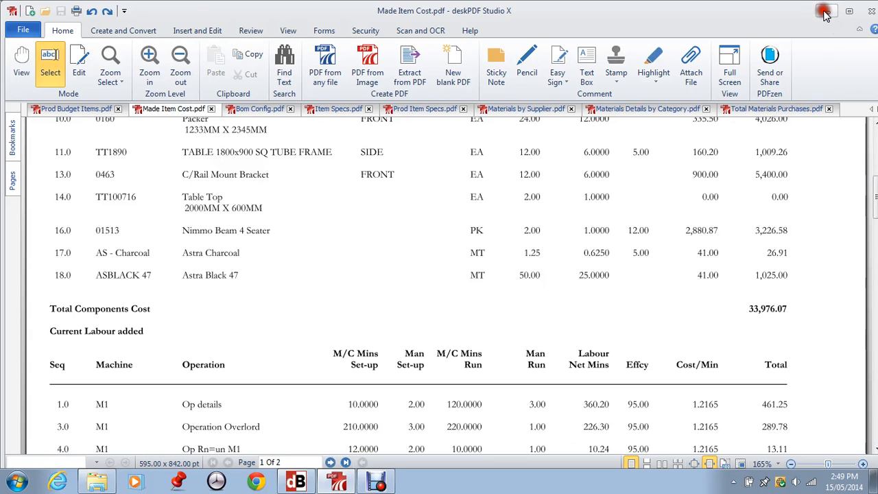
Step: Explode the selected items into materials, fifteen totalling 73,203, and open the Summaries reports
click(46, 20)
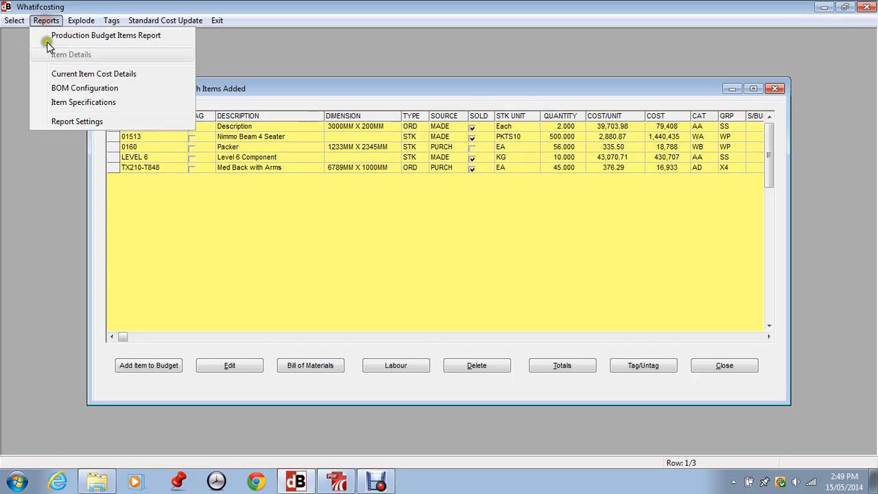
click(284, 233)
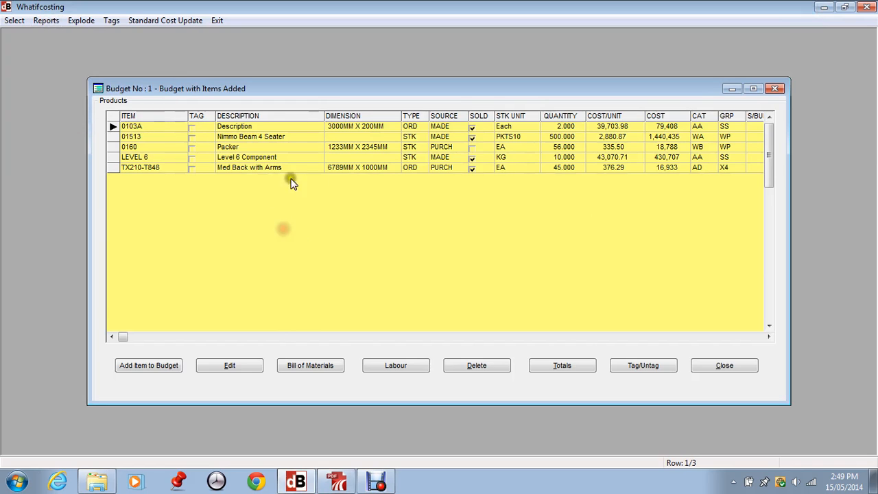
click(75, 21)
mouse_move(95, 33)
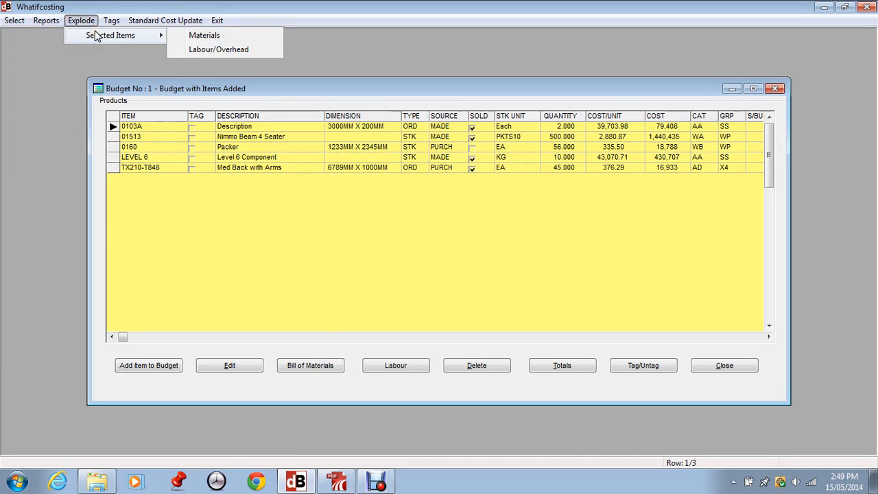
click(197, 35)
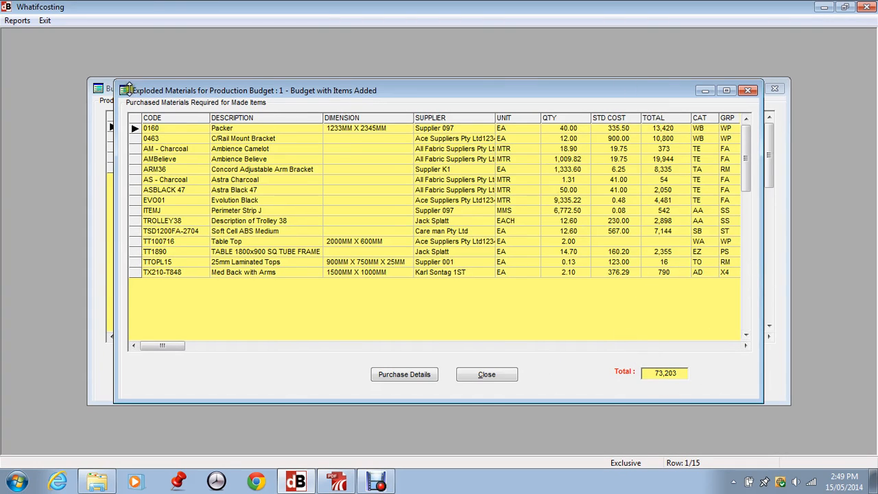
click(17, 21)
mouse_move(50, 38)
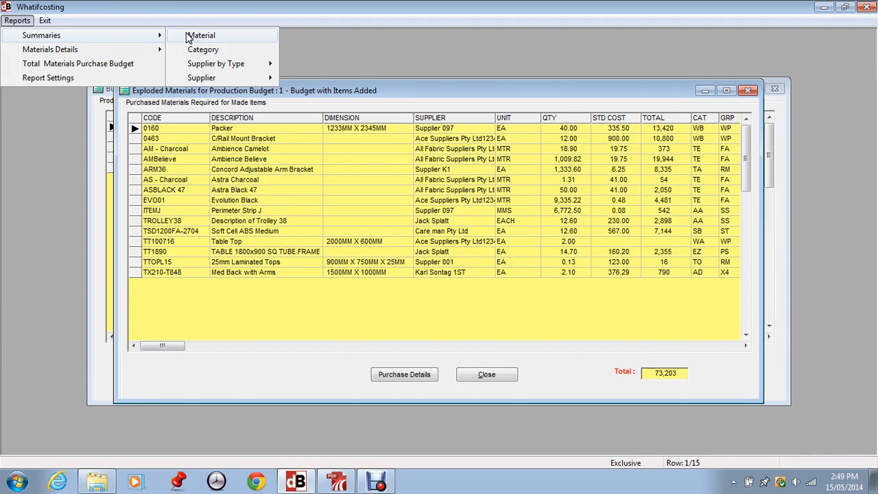
Step: Skip the Supplier by Type summary and bring Made Item Cost.pdf back up in deskPDF
mouse_move(205, 67)
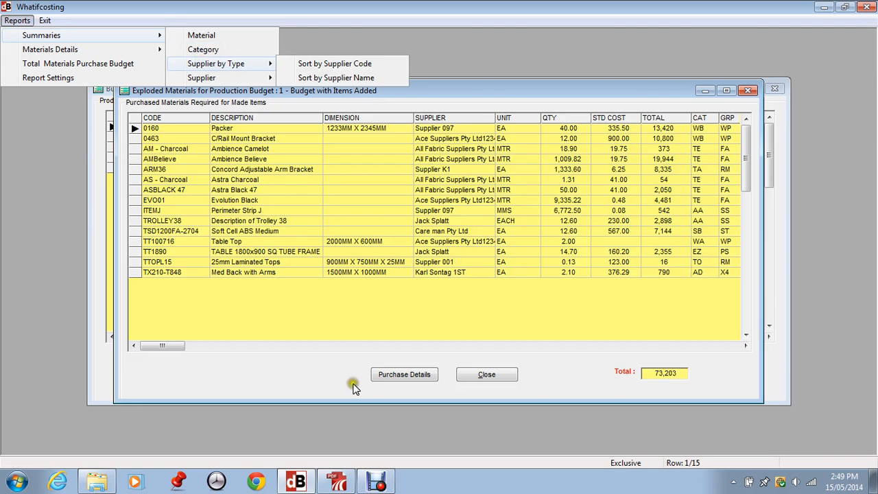
click(336, 482)
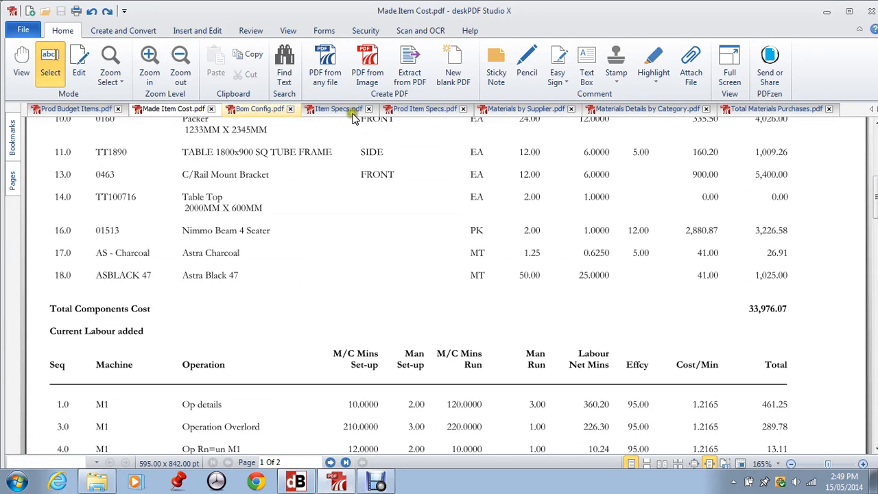
Step: View Materials by Supplier.pdf from the top, grand total 47,655, then minimise deskPDF
click(542, 110)
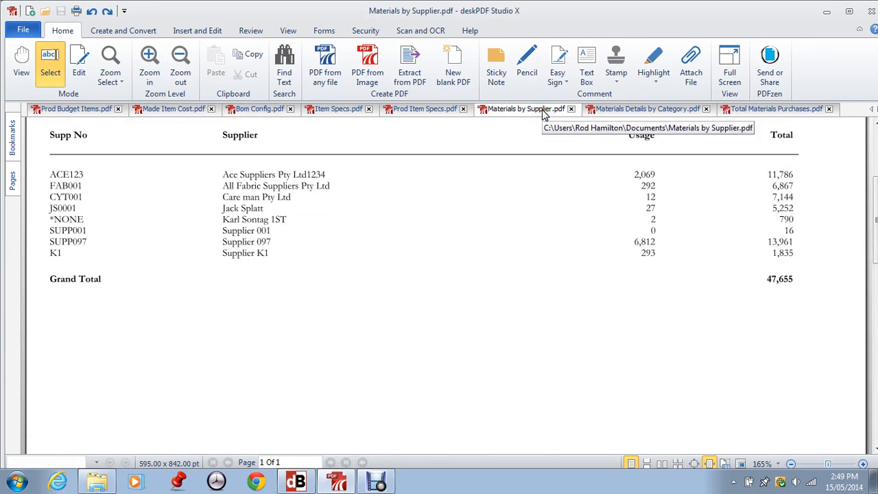
scroll(874, 127, up, 1)
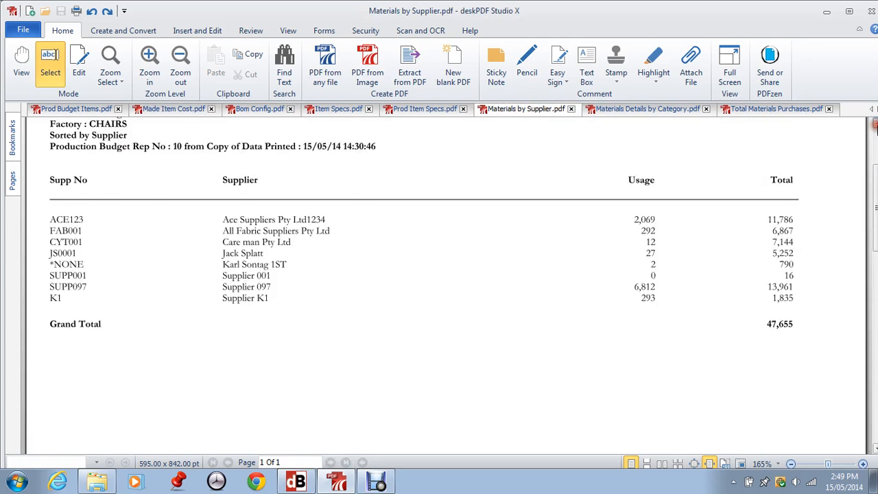
scroll(874, 125, up, 1)
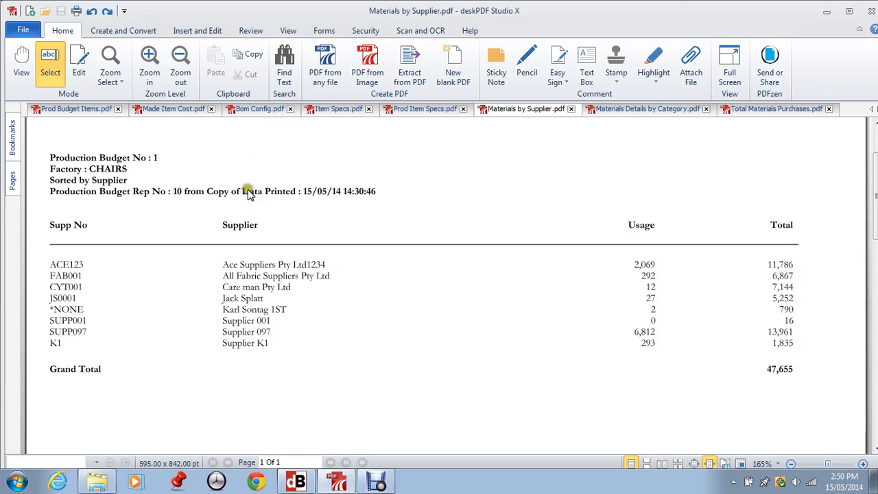
click(828, 14)
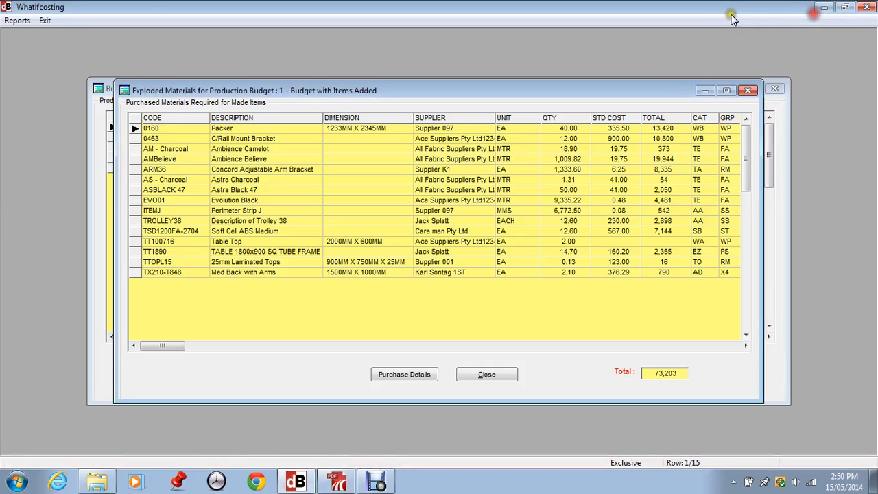
Step: Browse the Summaries and Materials Details by Category options, then restore the Materials by Supplier PDF
click(18, 20)
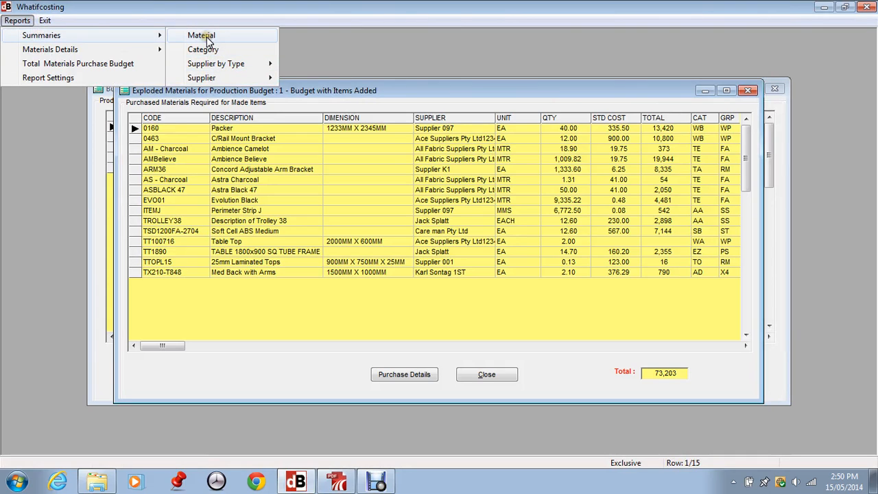
mouse_move(89, 55)
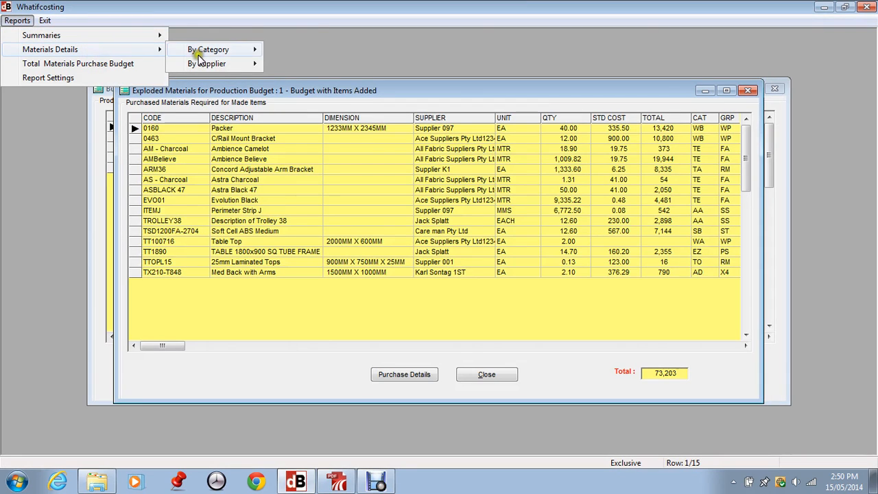
mouse_move(202, 60)
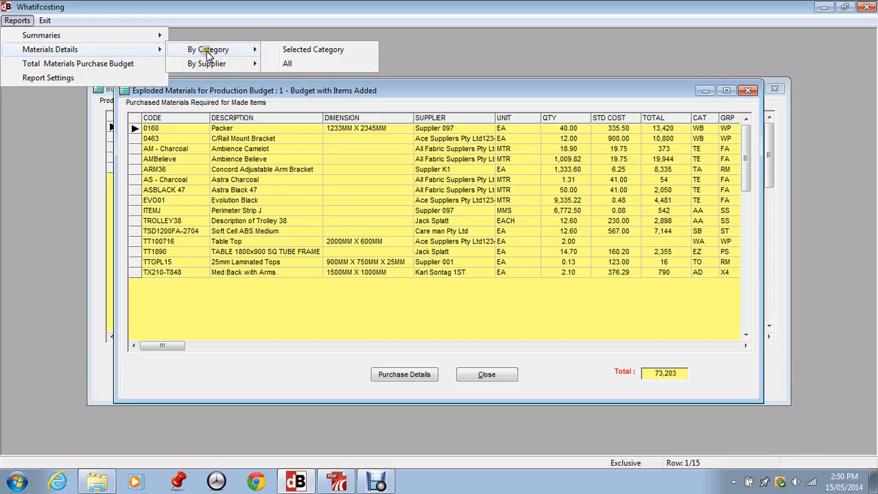
click(336, 482)
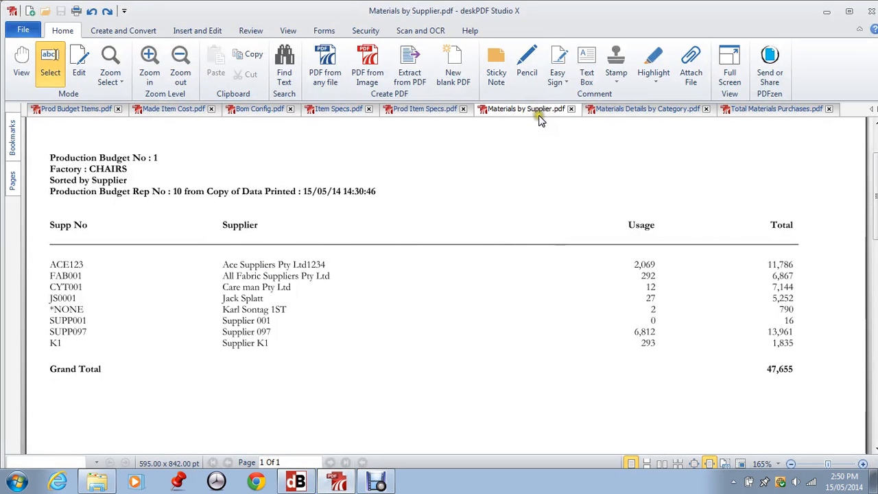
Step: Scroll Materials Details by Category.pdf through its category totals to the 47,655 grand total, then minimise deskPDF
click(636, 108)
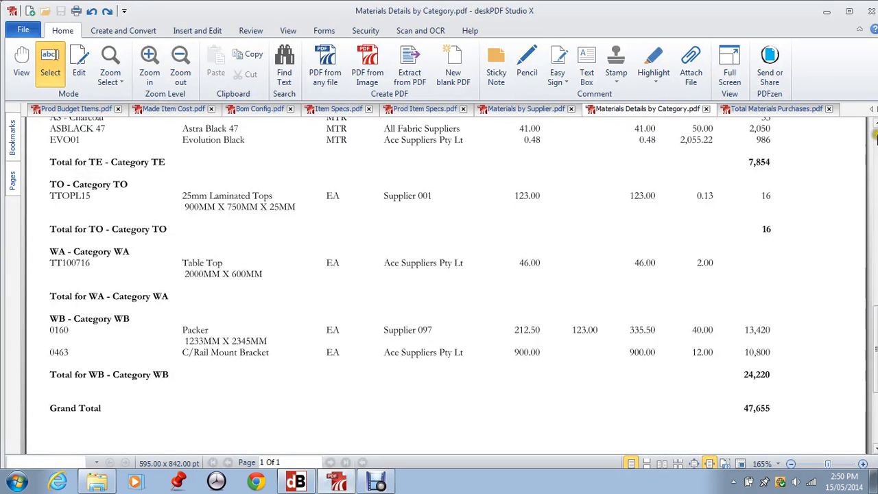
click(875, 137)
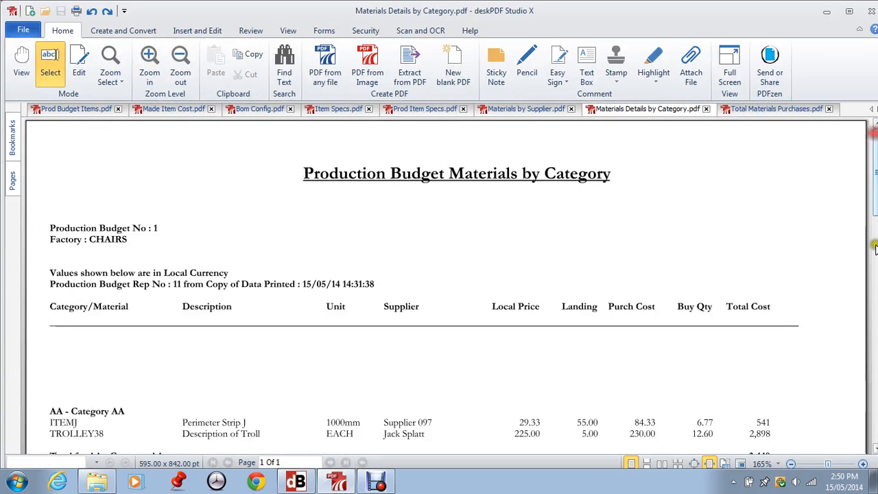
click(874, 450)
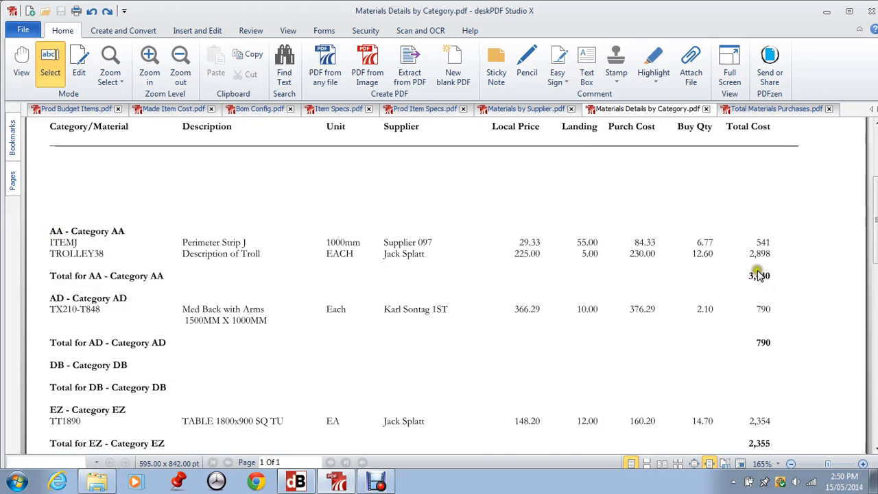
click(874, 450)
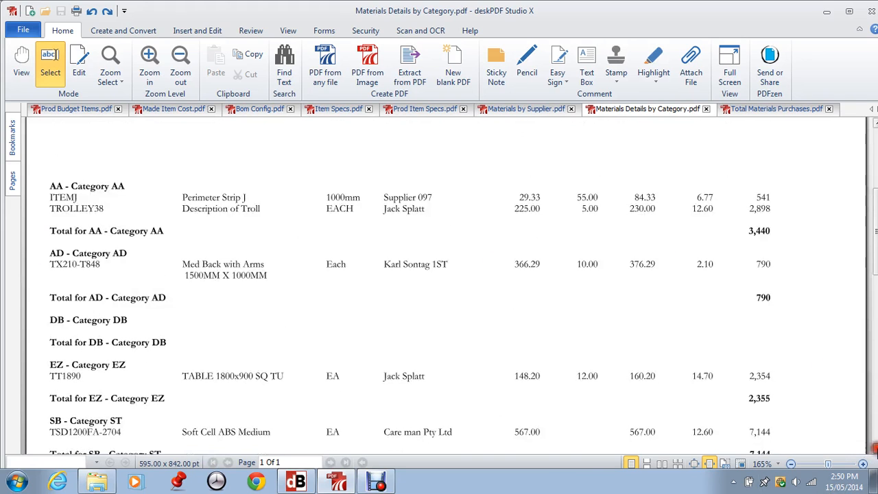
click(875, 449)
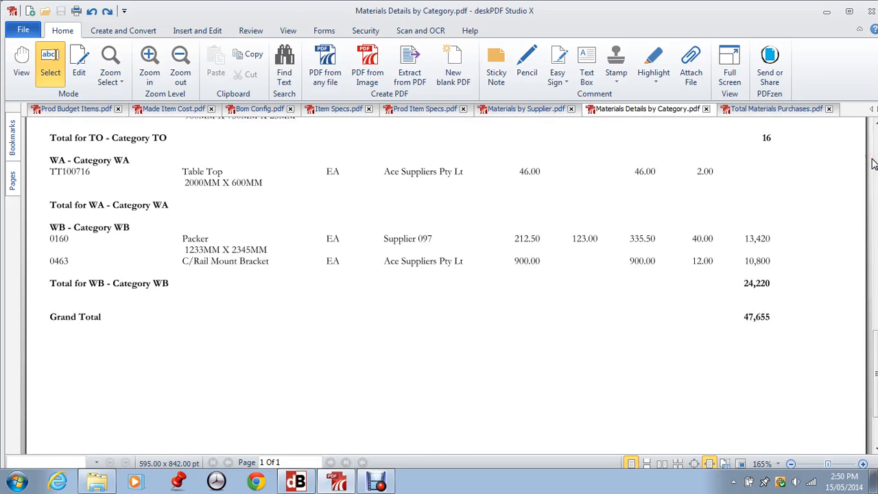
click(826, 12)
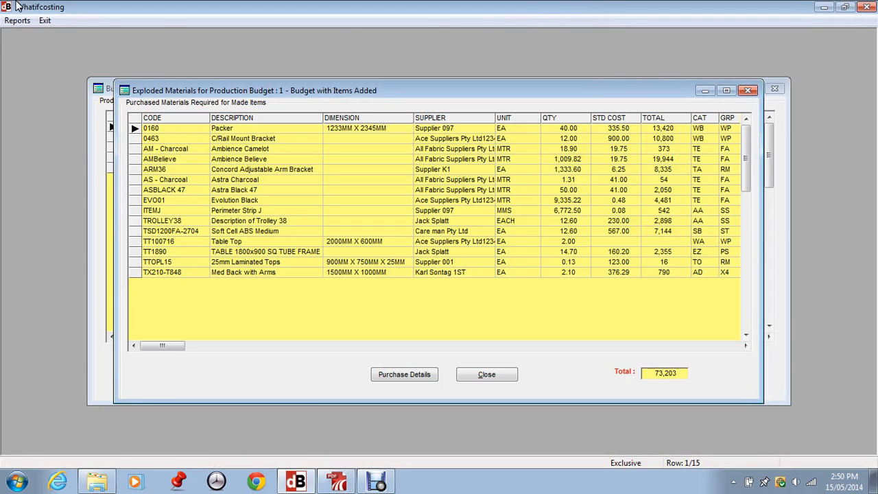
click(17, 20)
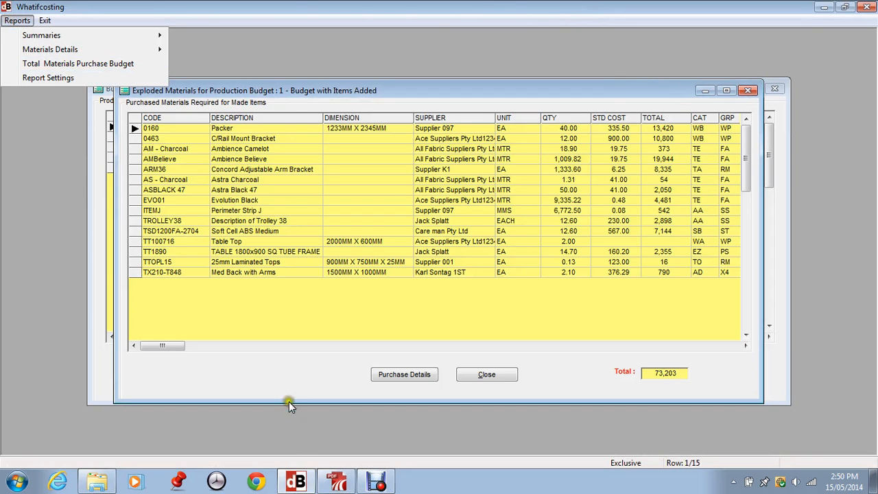
Step: Restore deskPDF and reopen Prod Budget Items.pdf from recent files, jumping to its grand total
click(334, 483)
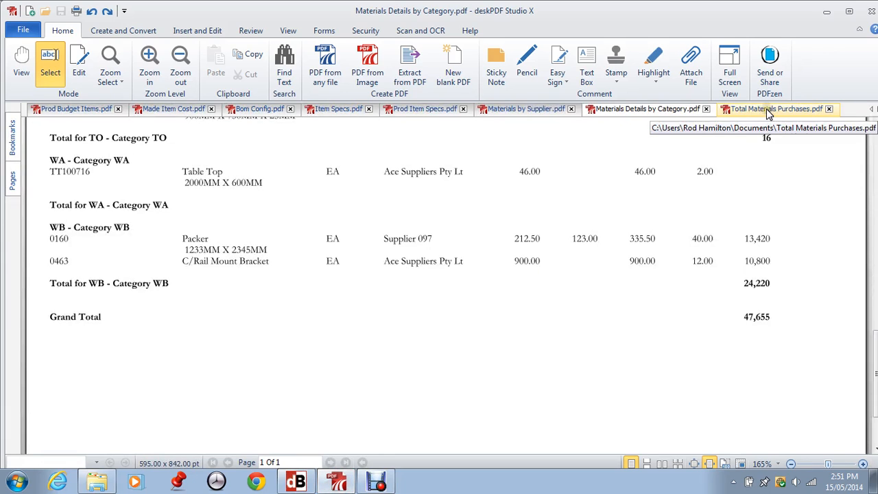
click(873, 109)
click(873, 110)
click(873, 110)
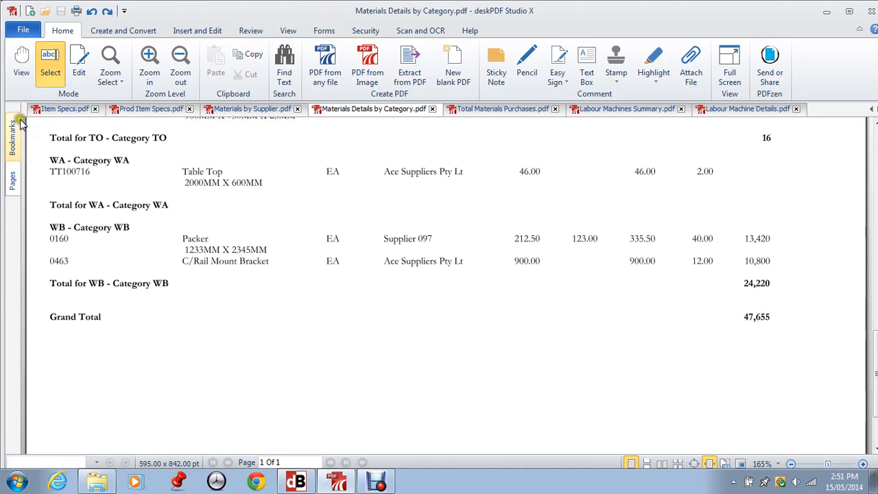
click(24, 29)
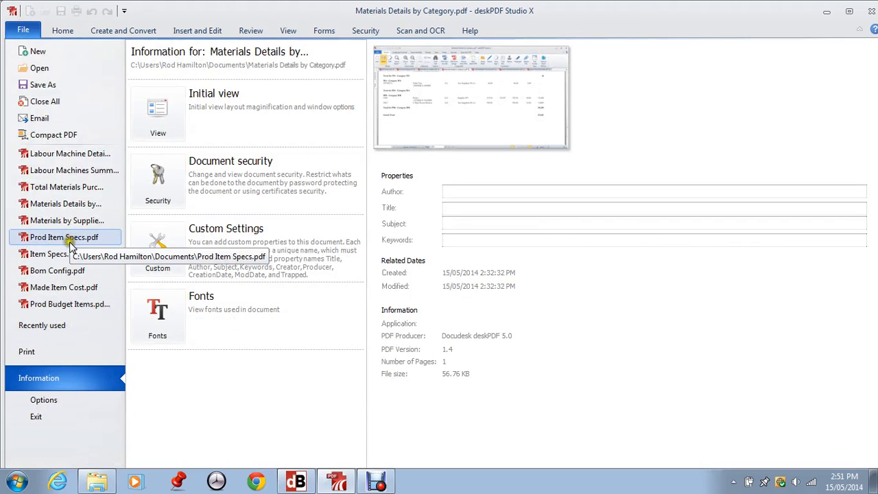
click(76, 305)
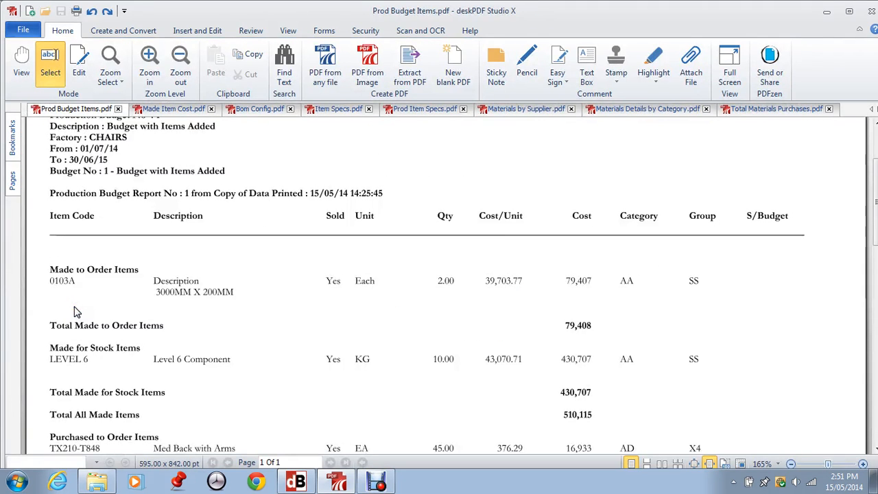
click(875, 433)
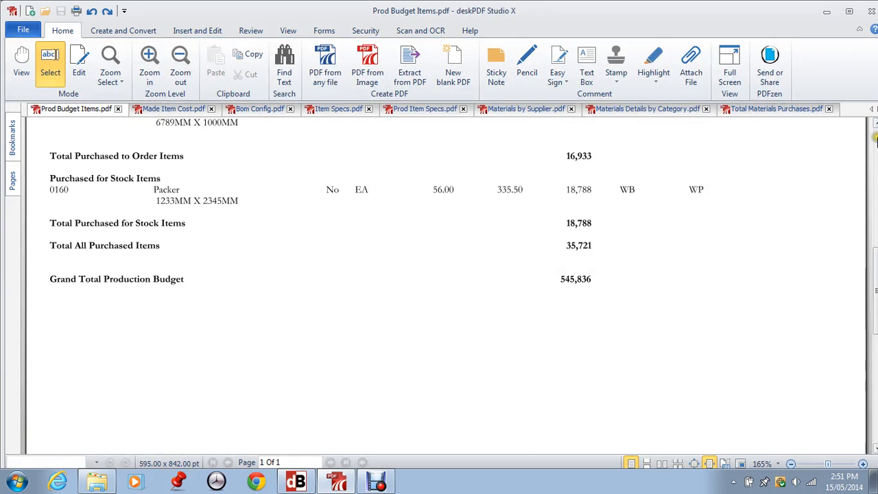
Step: Switch to Total Materials Purchases.pdf, then minimise the viewer
click(875, 137)
click(777, 110)
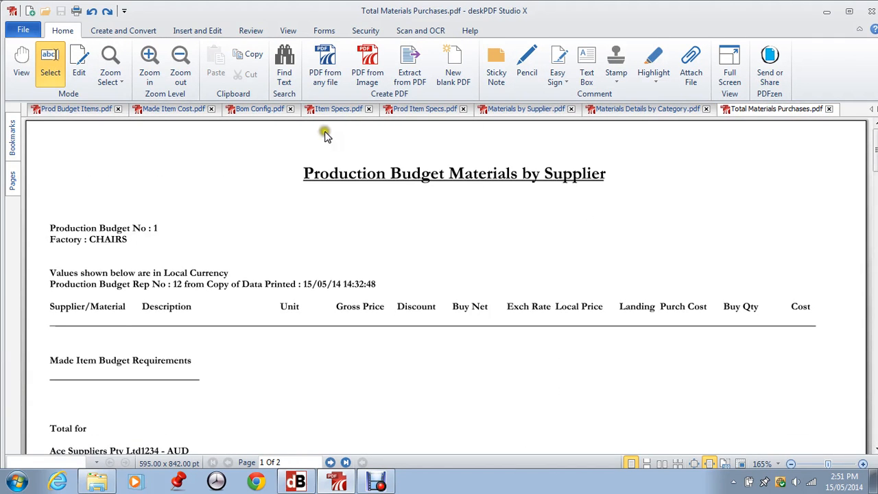
click(826, 11)
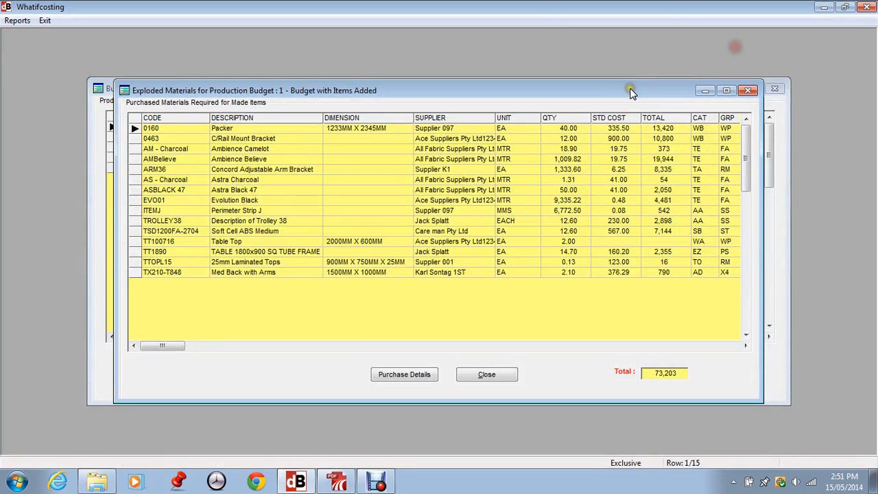
Step: Print the Total Materials Purchase Budget report without a title to a PDF named A1
click(18, 20)
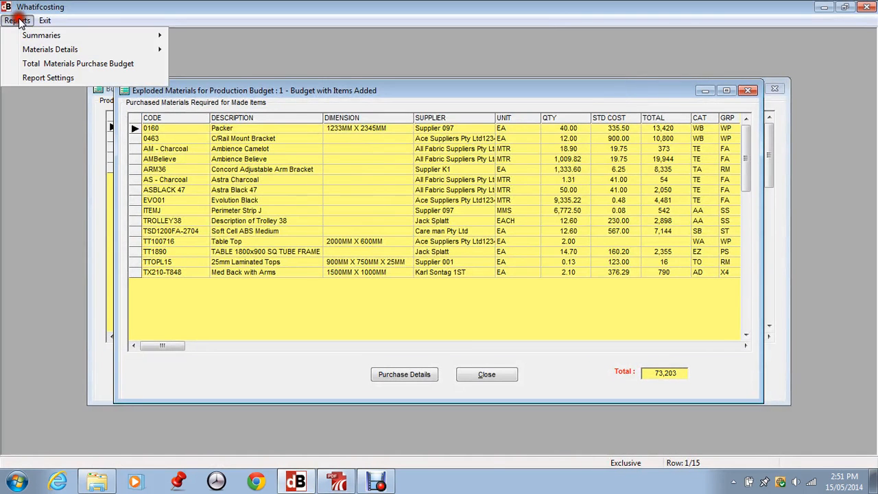
click(41, 63)
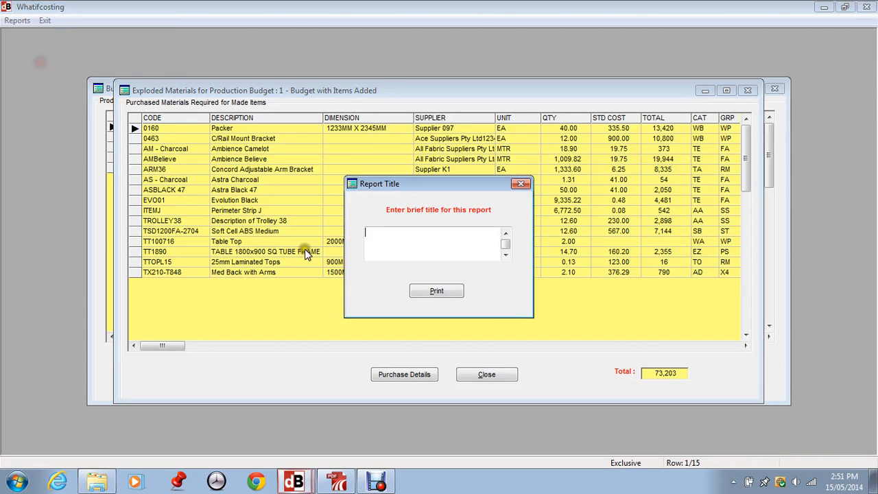
click(443, 290)
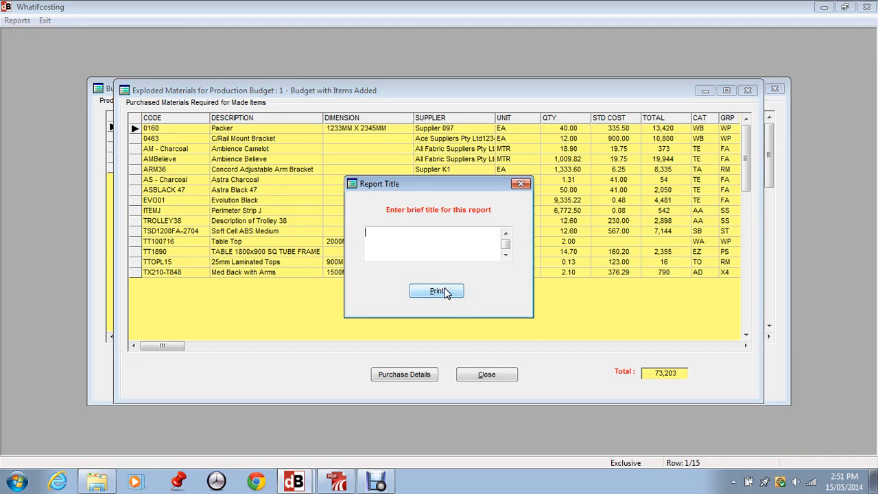
click(548, 187)
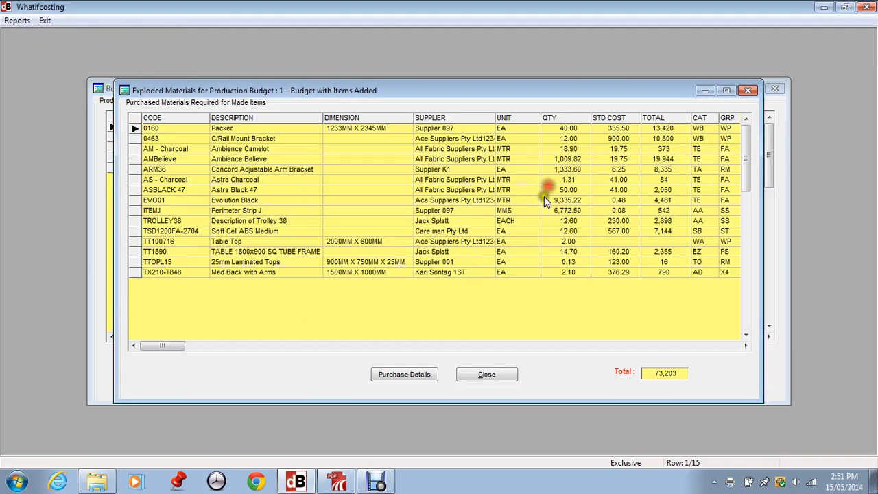
click(321, 280)
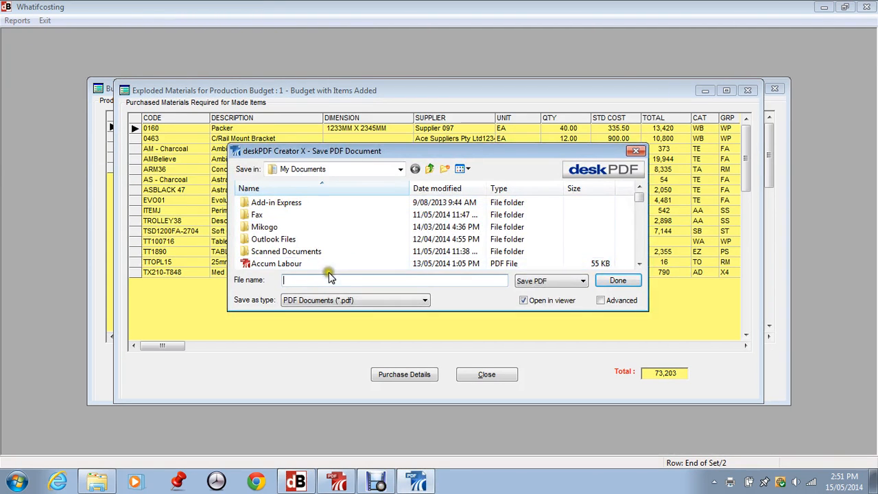
text(A1)
click(617, 281)
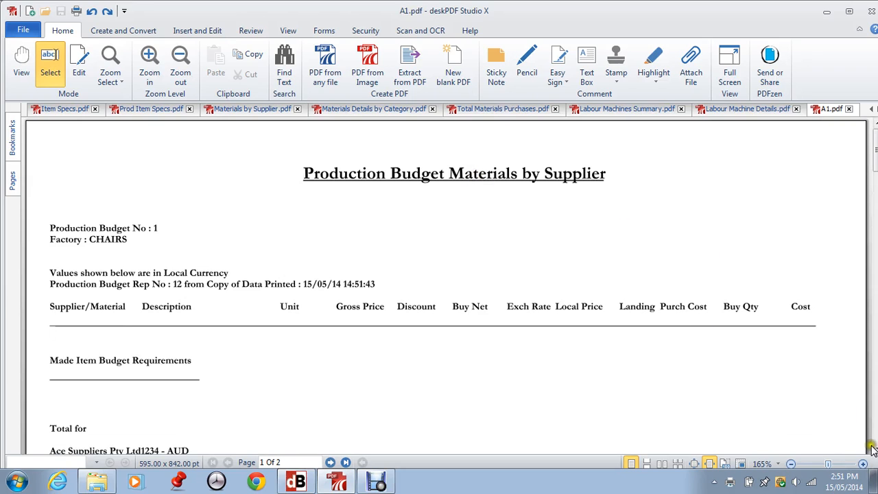
Step: Review A1.pdf down to the 73,203 Total Made Item Requirements, then minimize deskPDF
scroll(872, 448, down, 5)
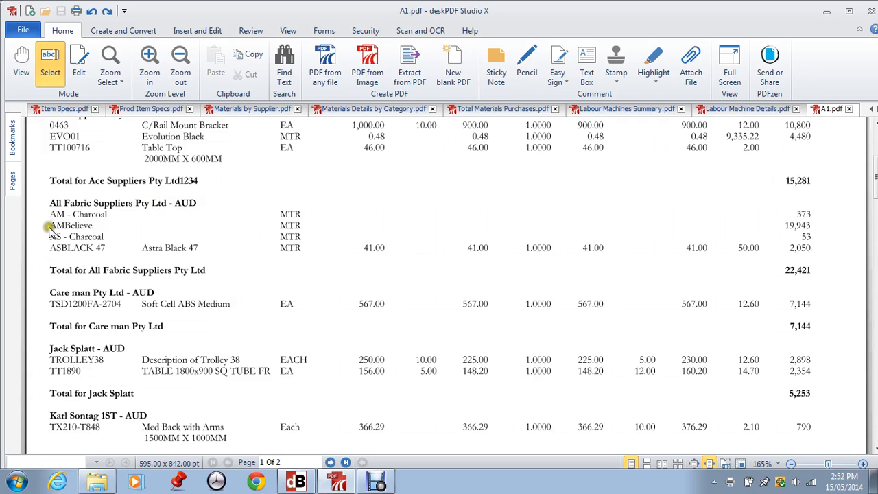
click(874, 414)
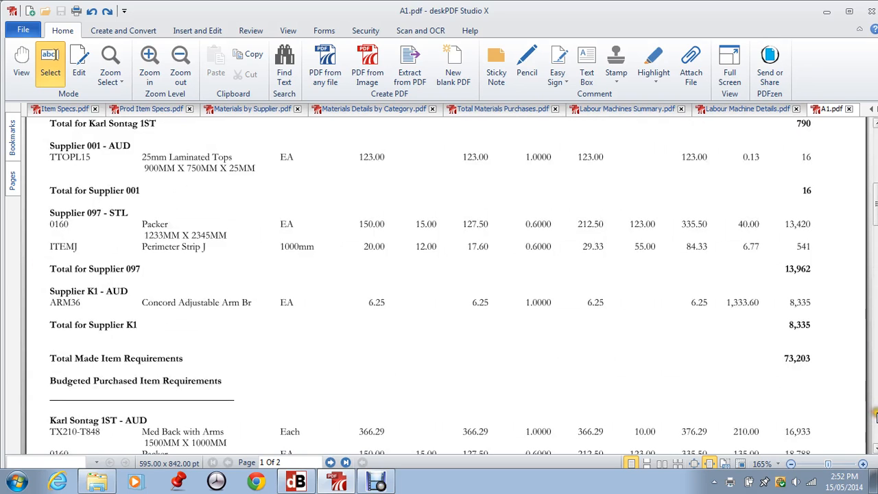
click(875, 415)
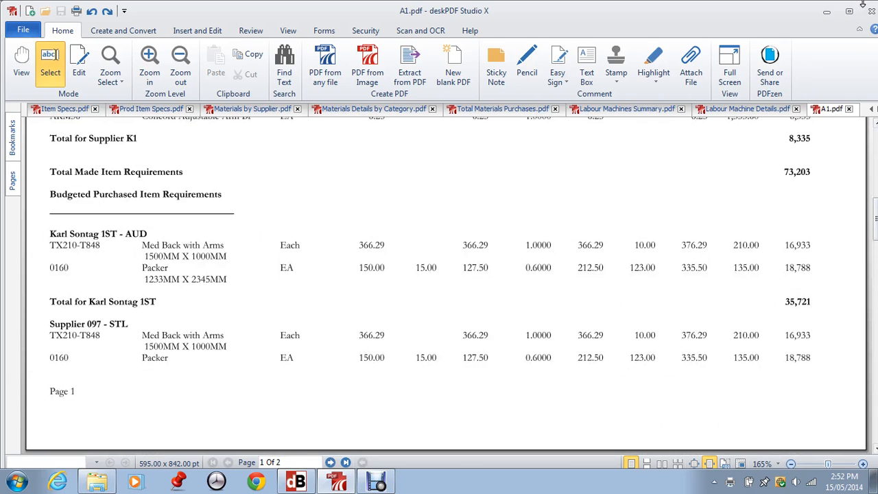
click(826, 11)
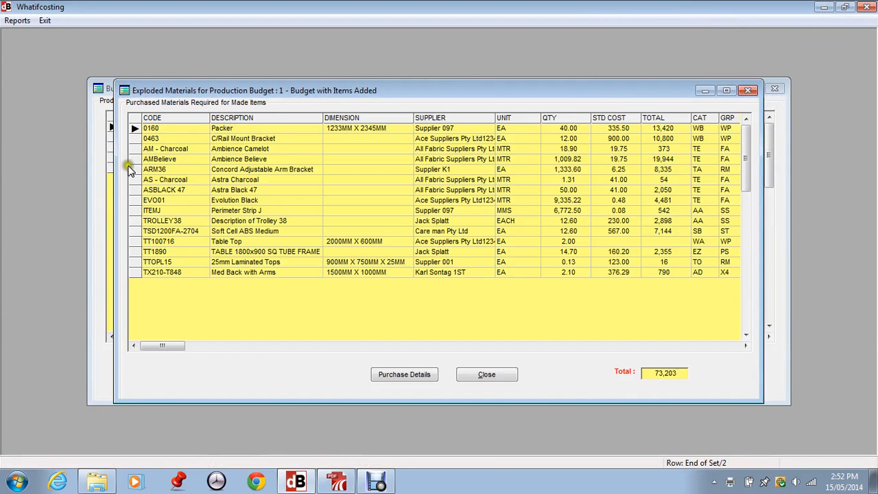
Step: Close the Budget 1 Exploded Materials window, confirming Yes that reporting is complete
click(209, 190)
click(481, 373)
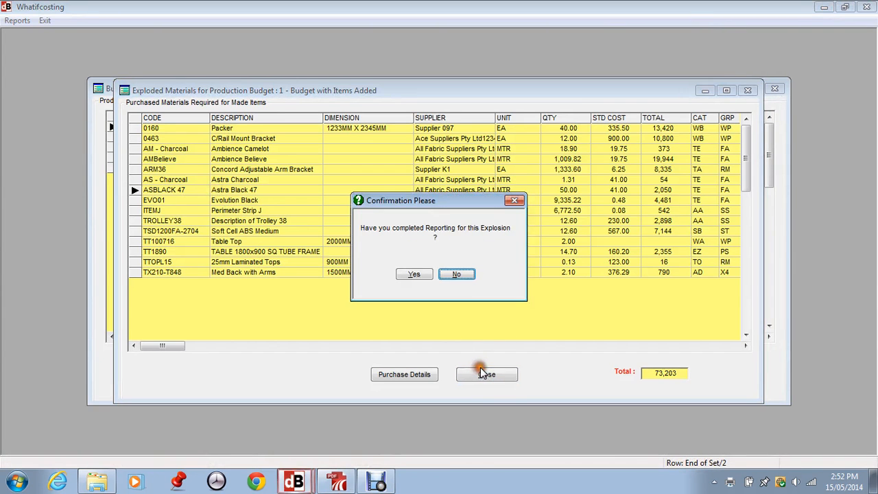
click(413, 274)
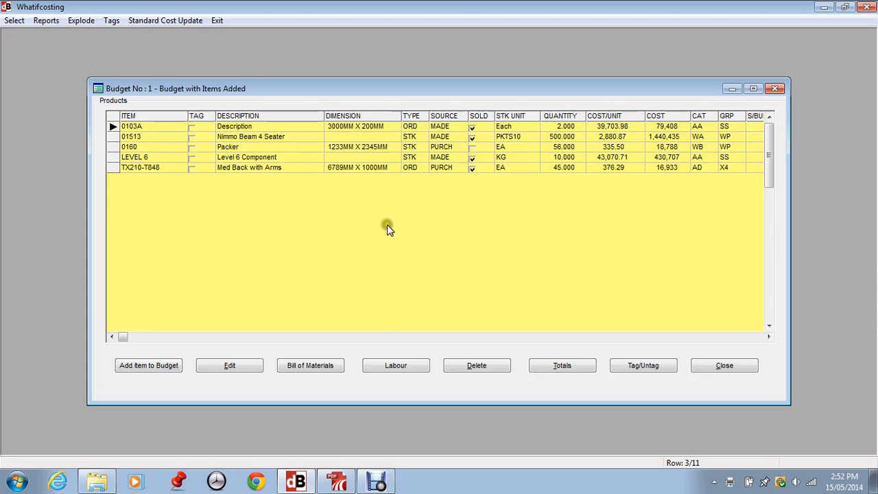
click(385, 193)
click(152, 158)
click(152, 168)
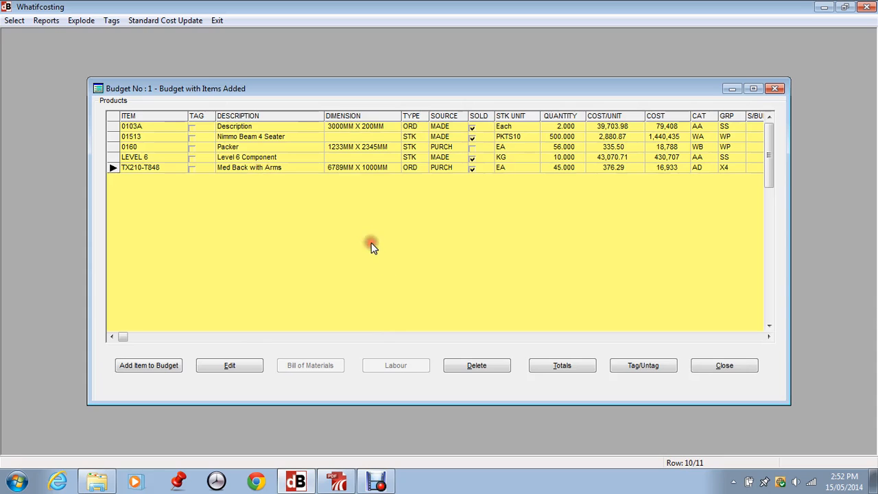
click(610, 157)
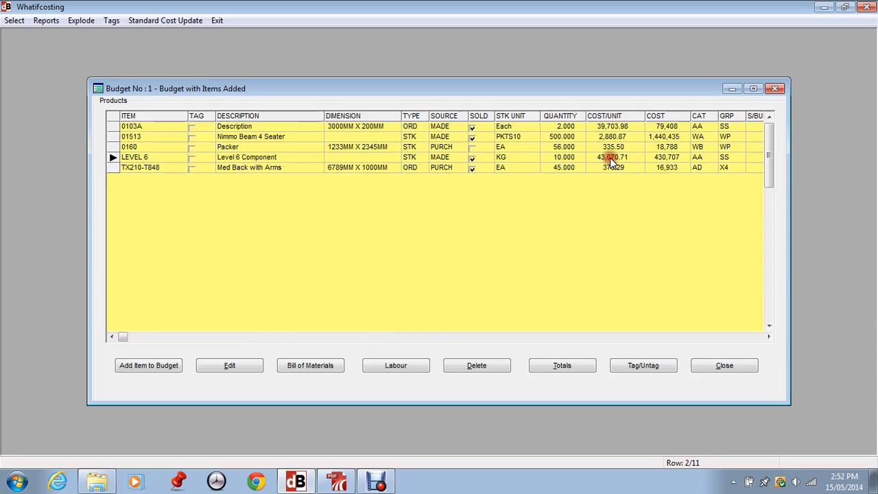